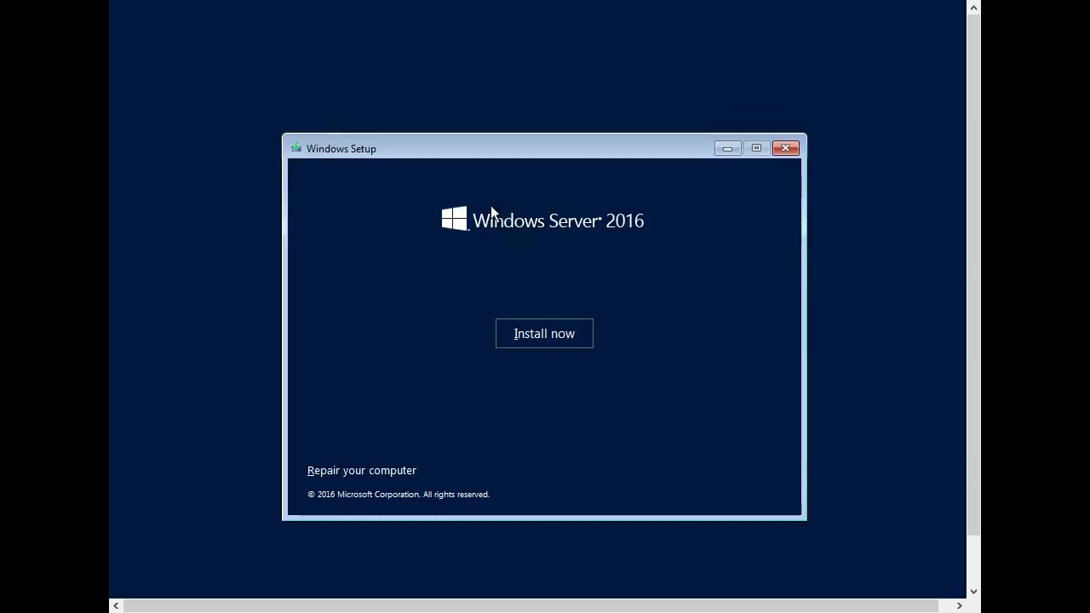
# - Begin installing Windows Server 2016 and continue without a product key
pyautogui.click(550, 336)
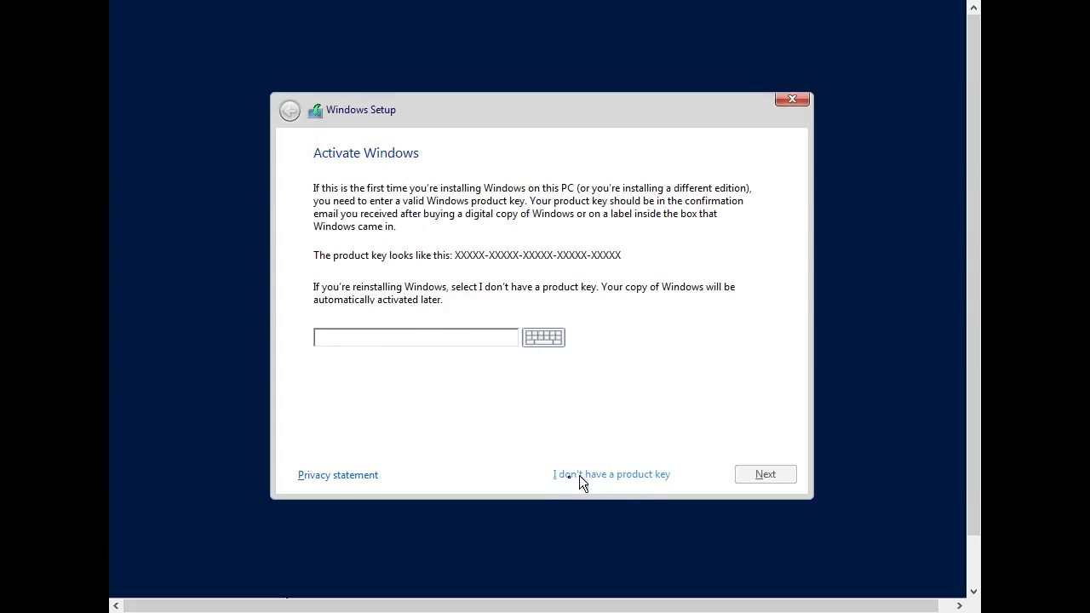
pyautogui.click(607, 476)
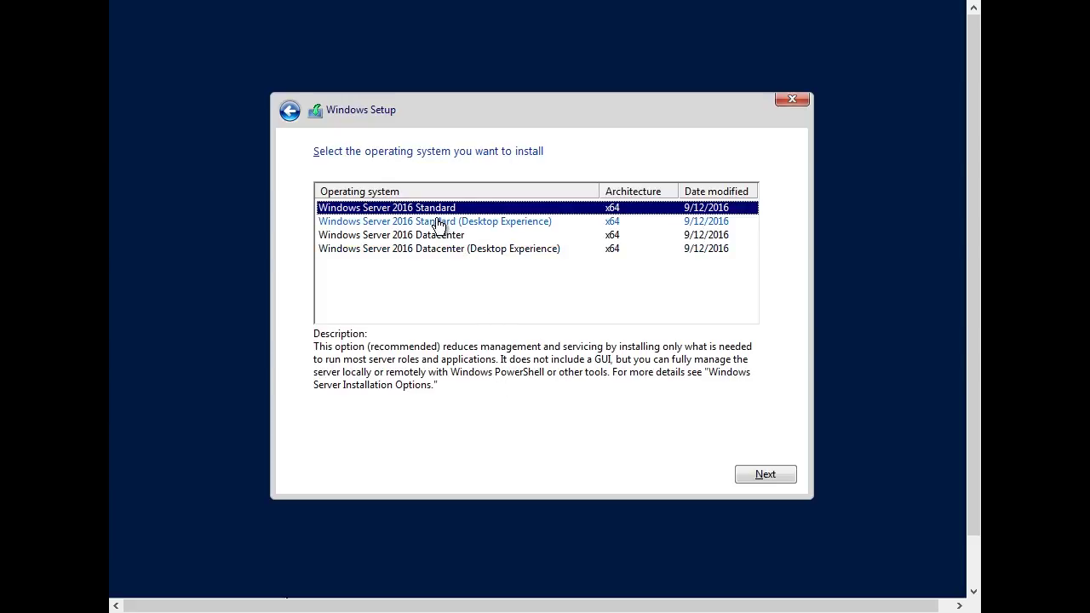
# - Compare the four Standard/Datacenter editions and choose Windows Server 2016 Standard (Desktop Experience)
pyautogui.click(438, 221)
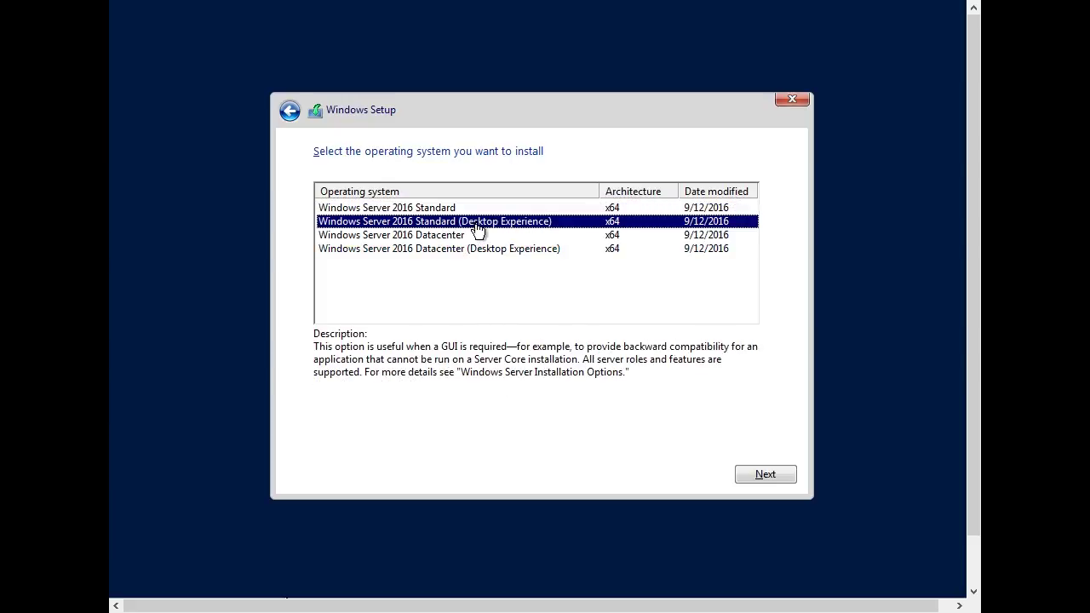
pyautogui.click(456, 248)
pyautogui.click(451, 235)
pyautogui.click(451, 249)
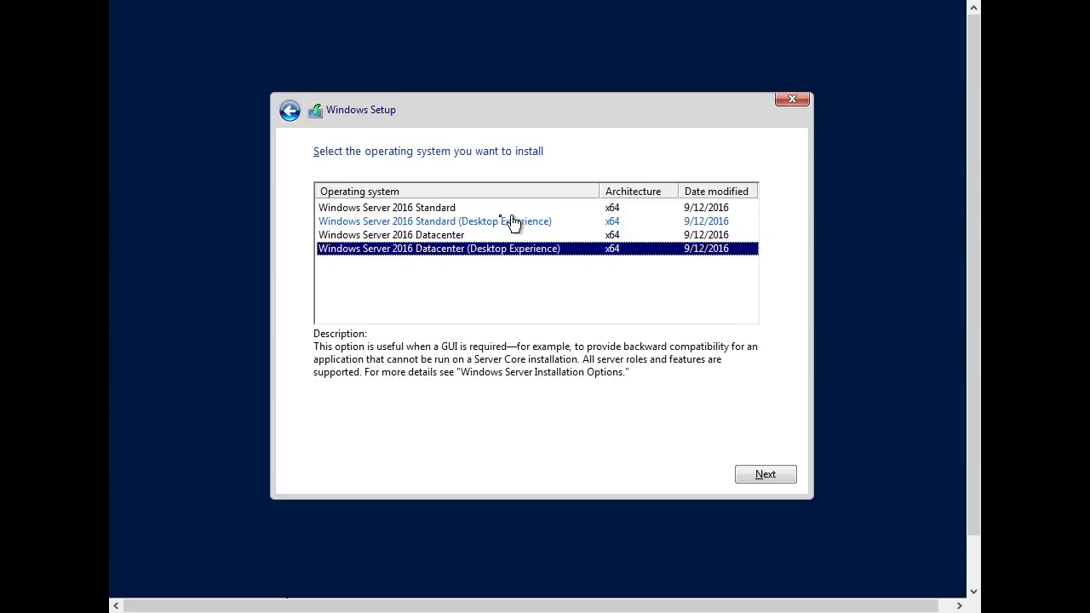
pyautogui.click(456, 222)
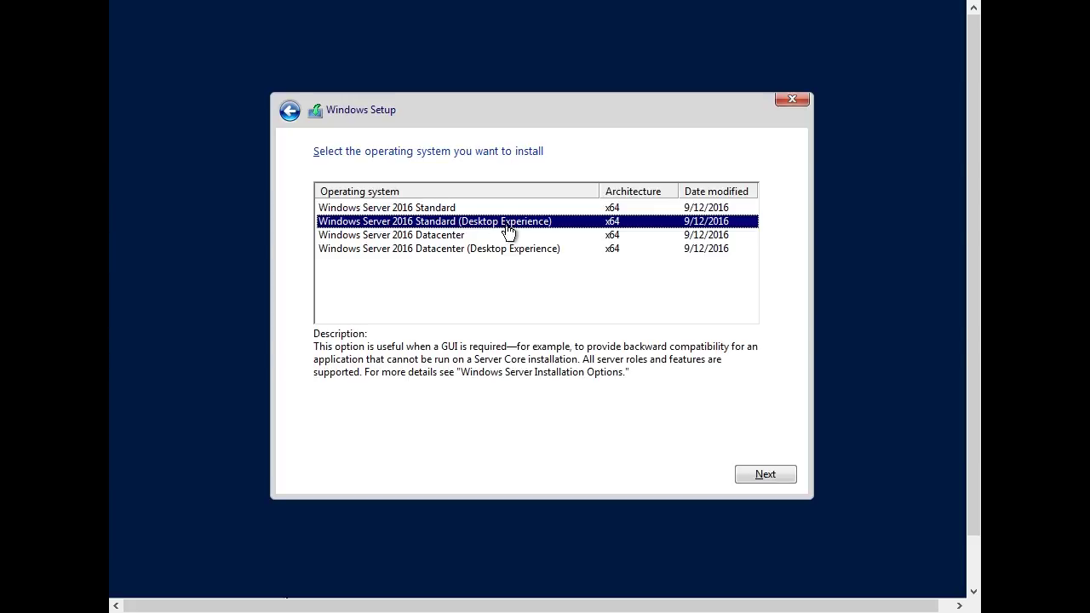
pyautogui.click(452, 209)
pyautogui.click(455, 237)
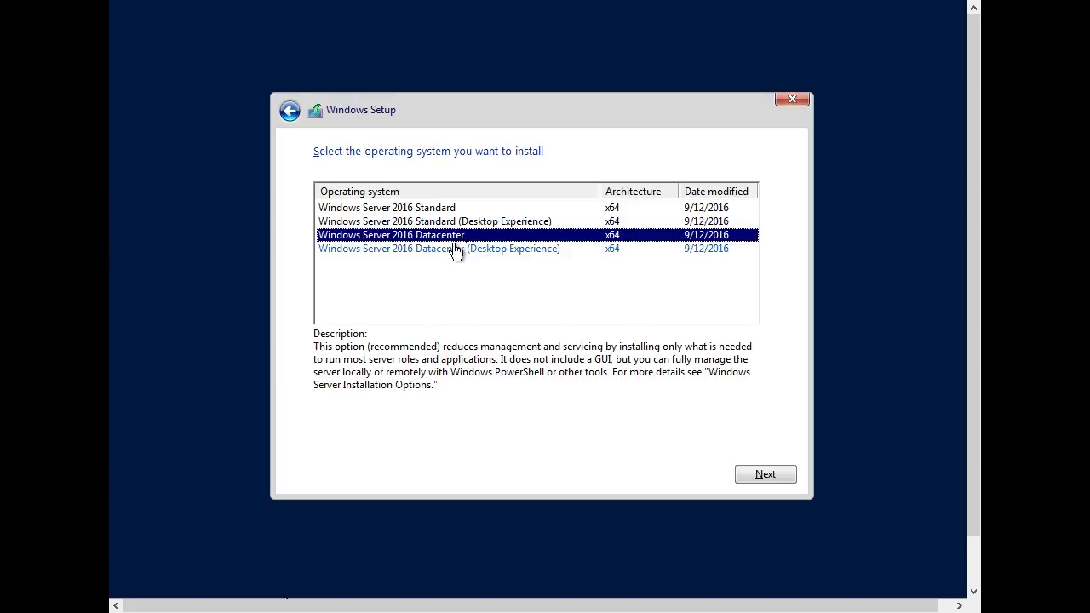
pyautogui.click(437, 210)
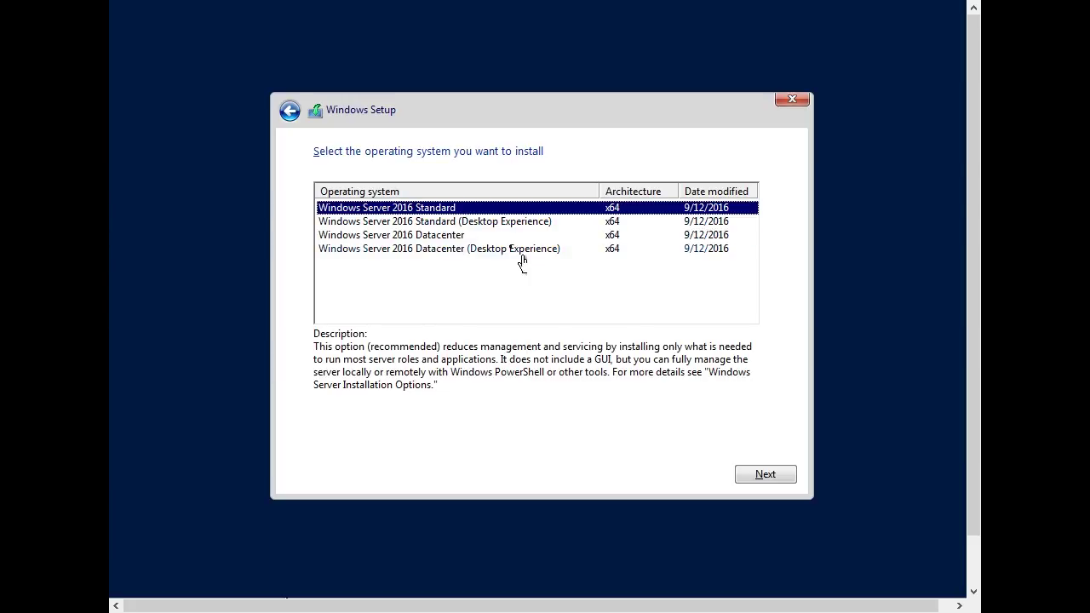
pyautogui.click(498, 223)
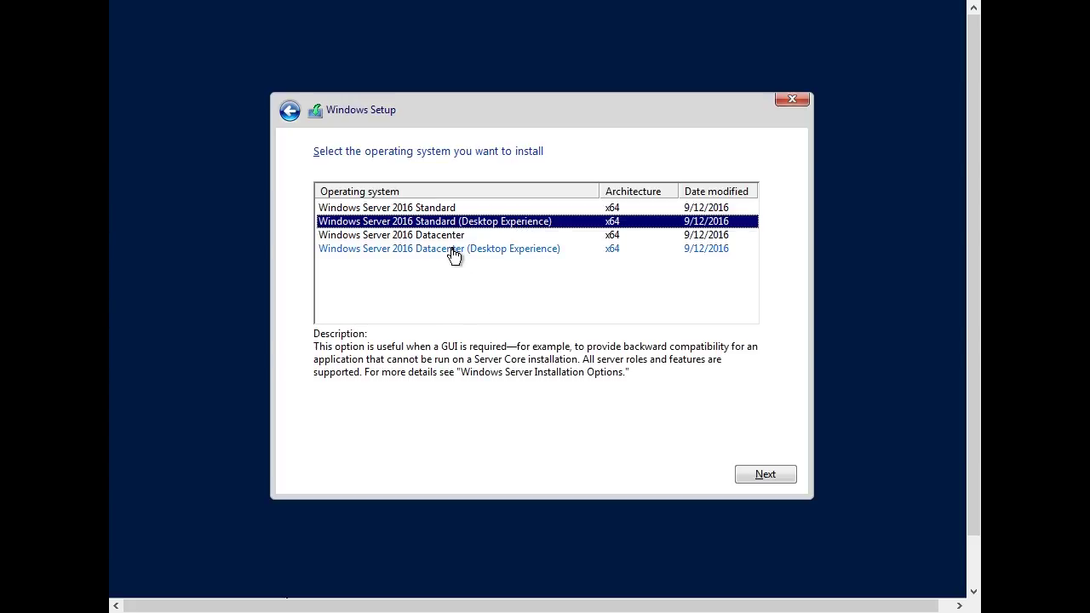
pyautogui.click(430, 249)
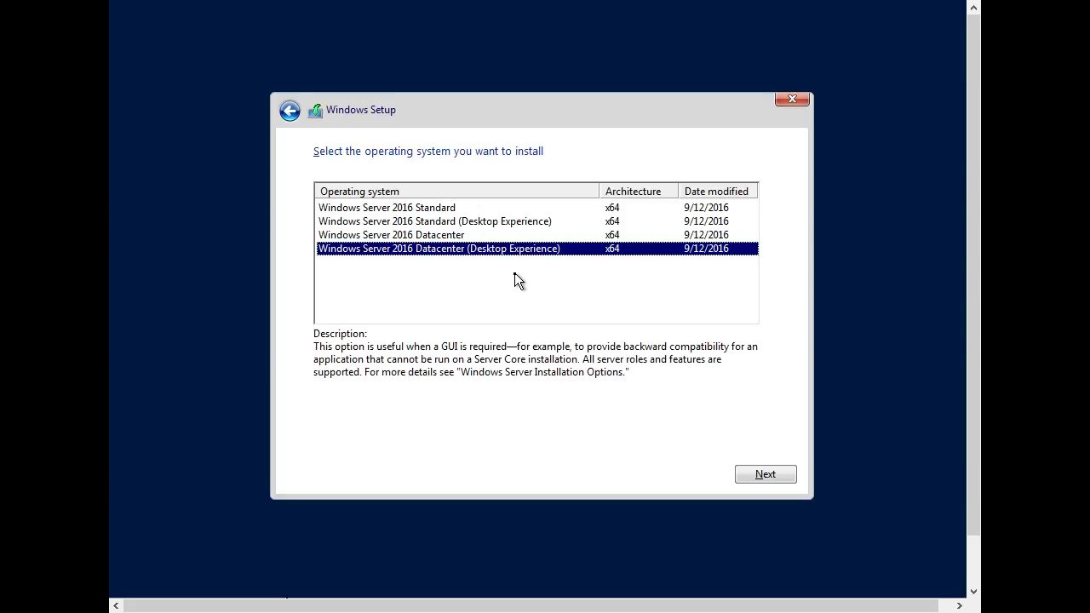
pyautogui.click(466, 238)
pyautogui.click(519, 223)
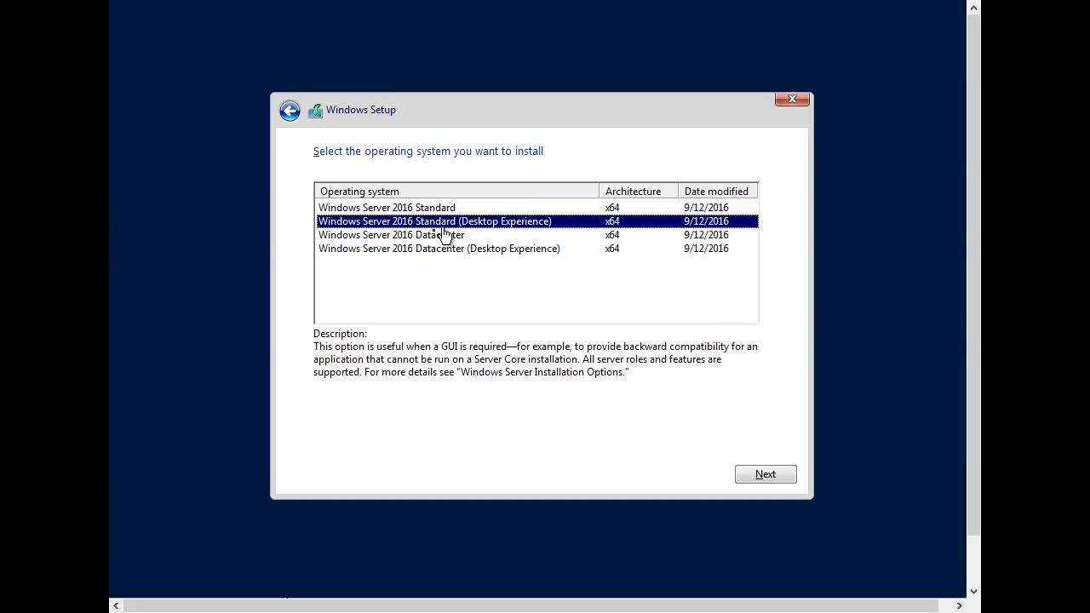
pyautogui.click(766, 476)
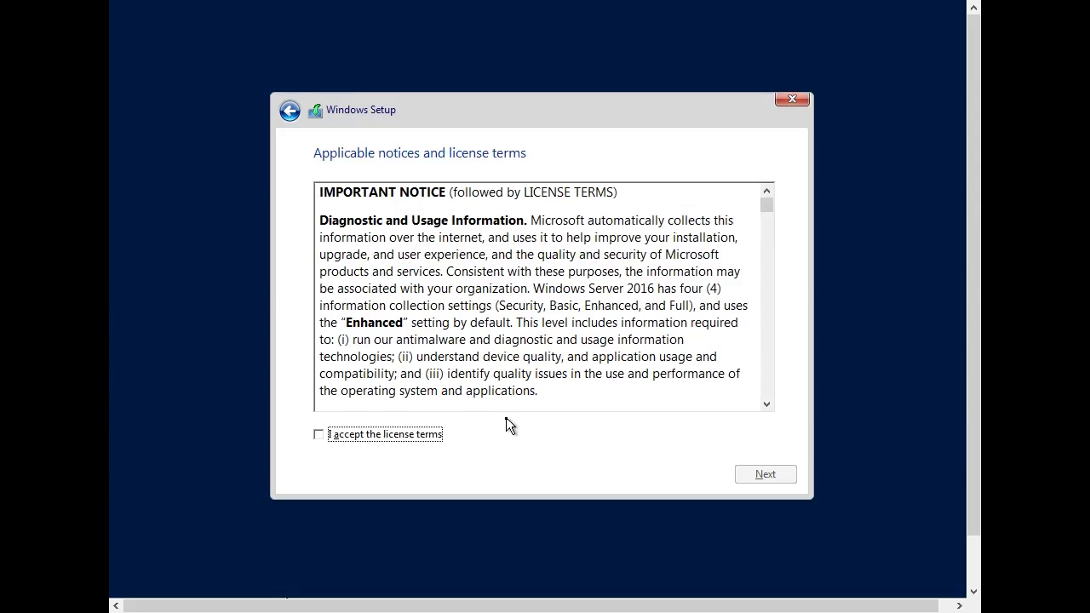
# - Read through and accept the license terms, continuing to the installation-type page
pyautogui.moveTo(768, 207); pyautogui.dragTo(793, 408)
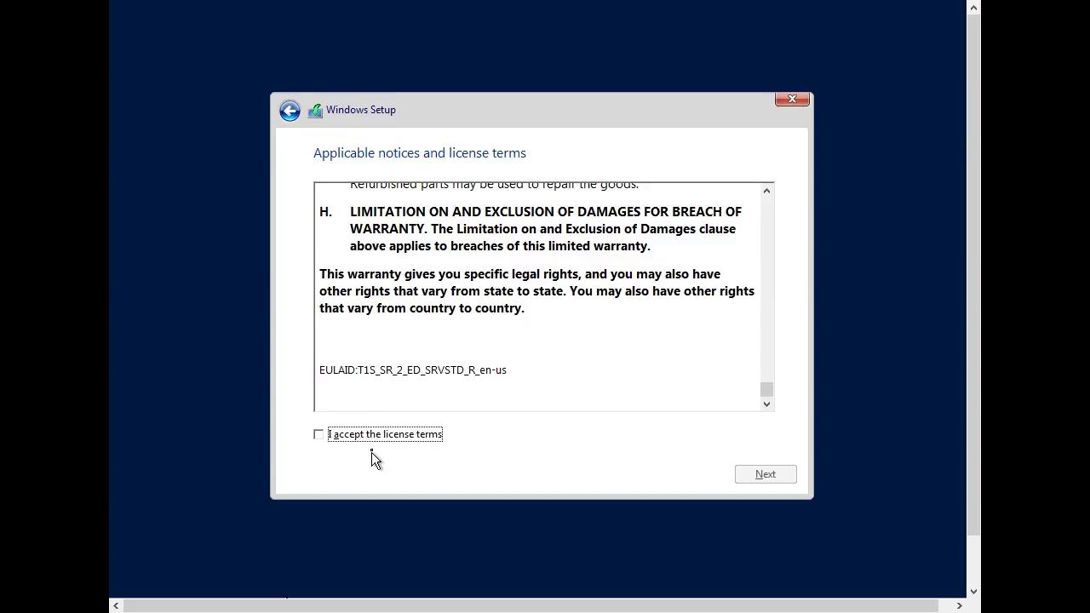
pyautogui.click(348, 436)
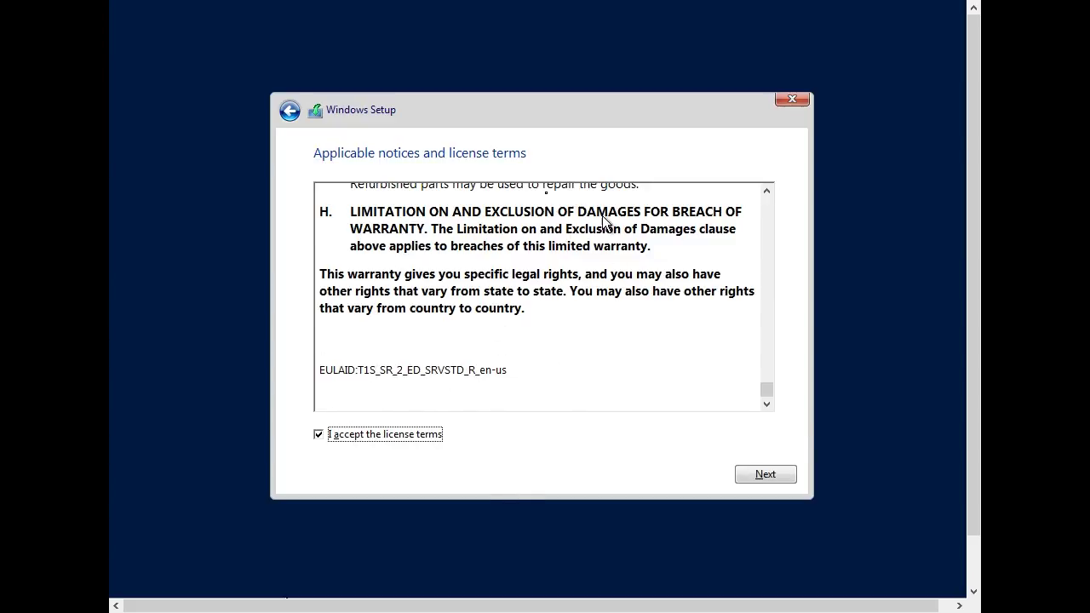
pyautogui.click(761, 473)
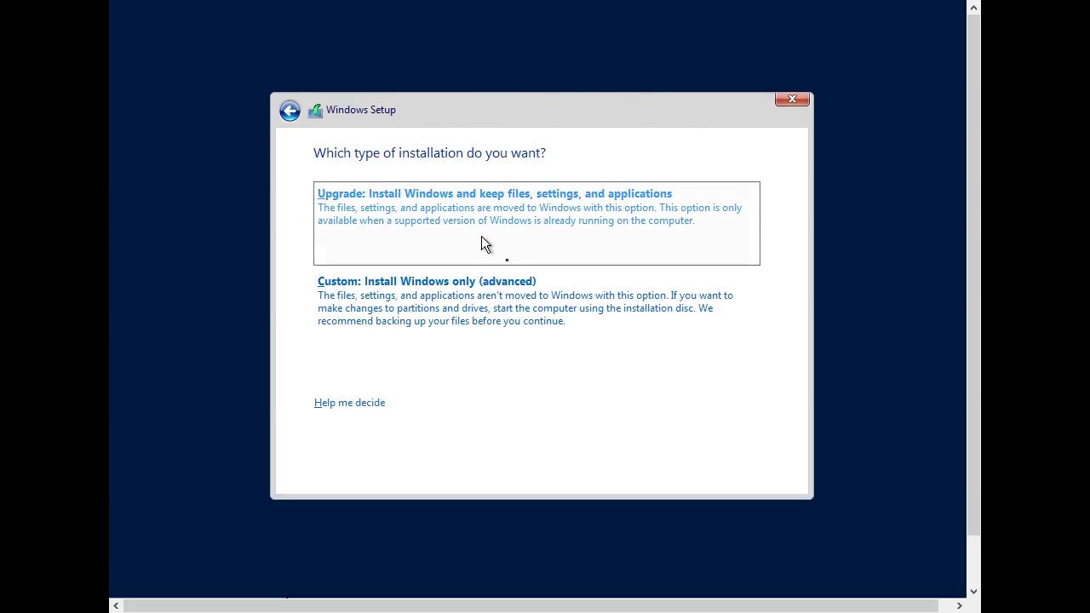
# - Choose a Custom install and format Drive 0 Partition 2 and the System Reserved partition
pyautogui.click(417, 298)
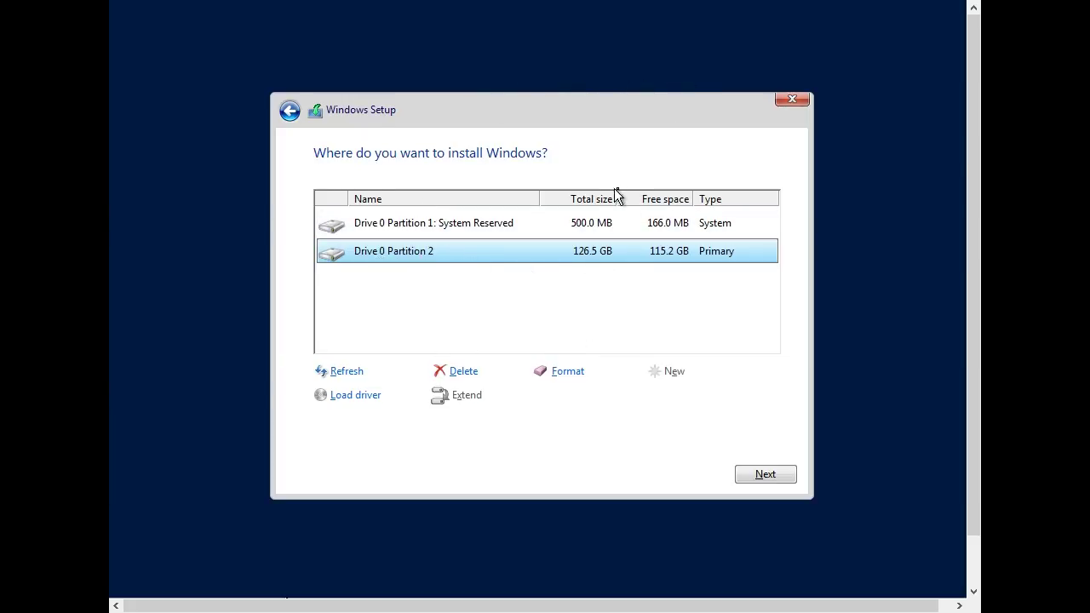
pyautogui.click(564, 380)
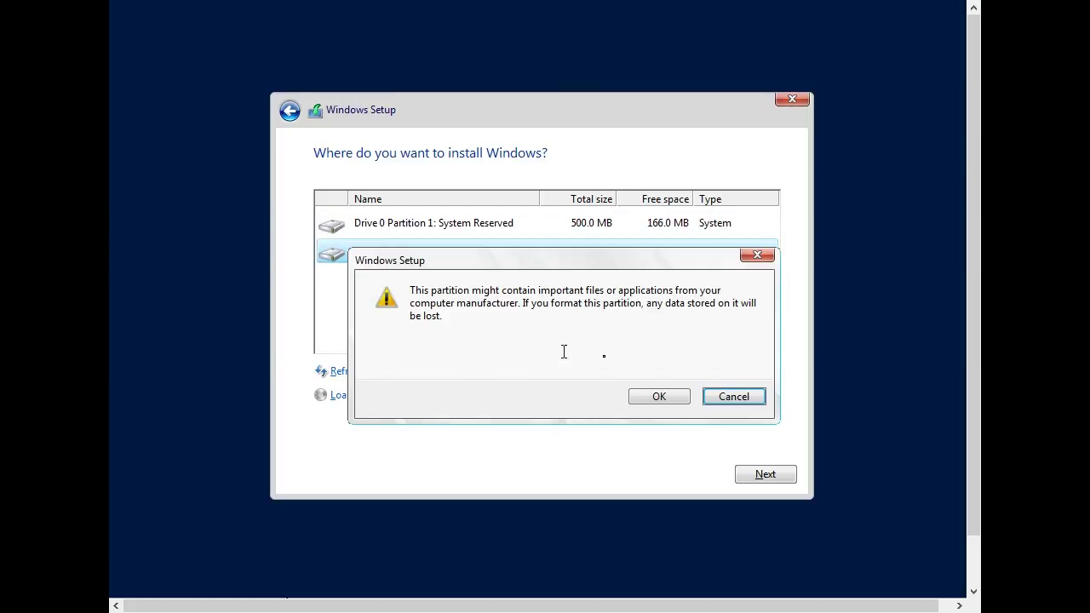
pyautogui.click(644, 394)
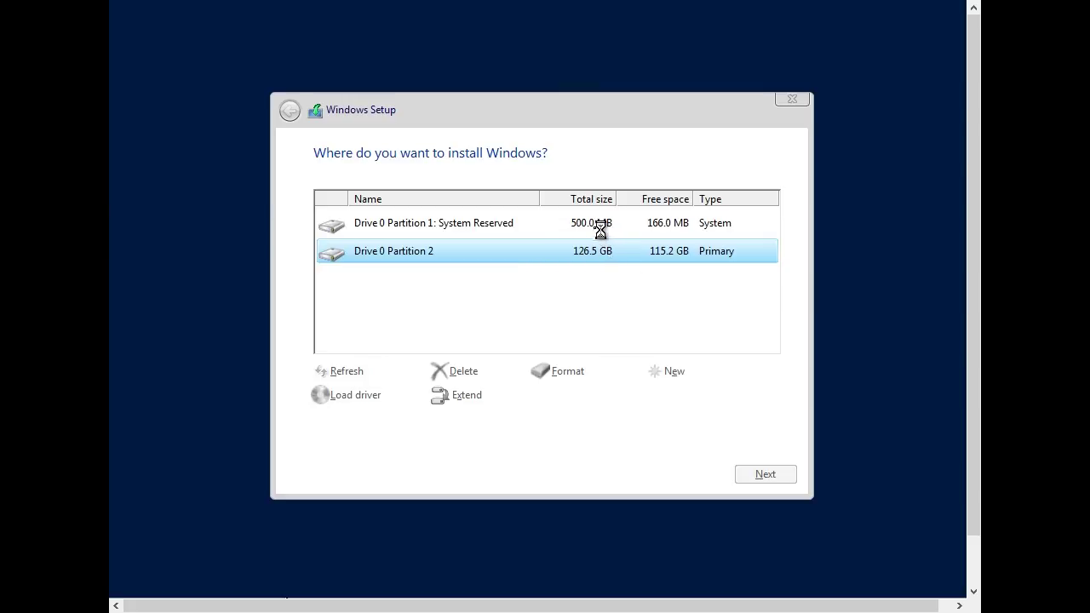
pyautogui.click(546, 228)
pyautogui.click(573, 374)
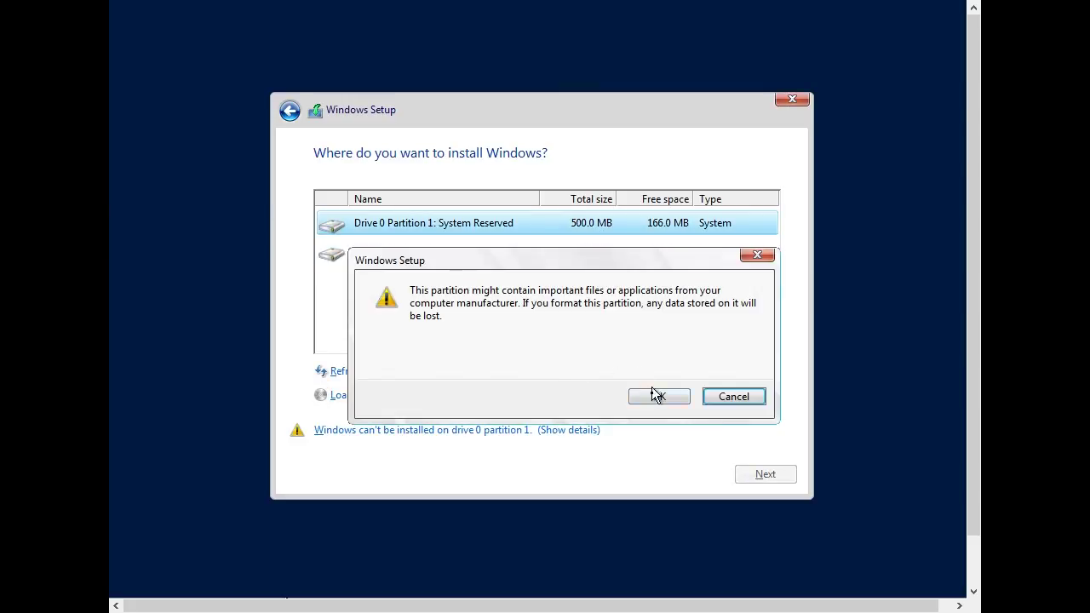
pyautogui.click(655, 396)
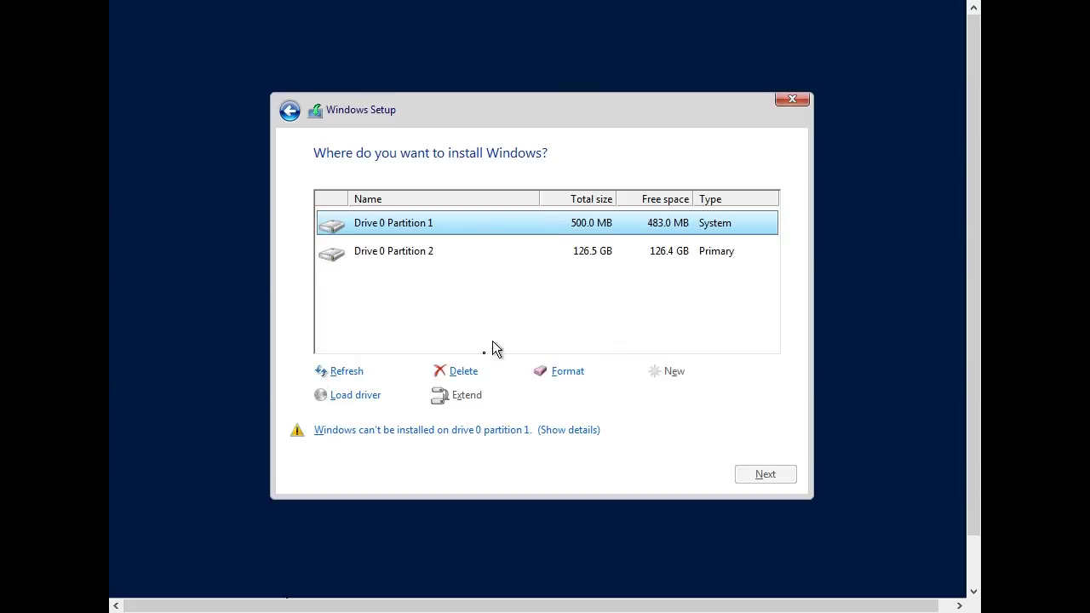
# - Delete both partitions and install onto Drive 0's 127.0 GB unallocated space
pyautogui.click(471, 374)
pyautogui.click(664, 393)
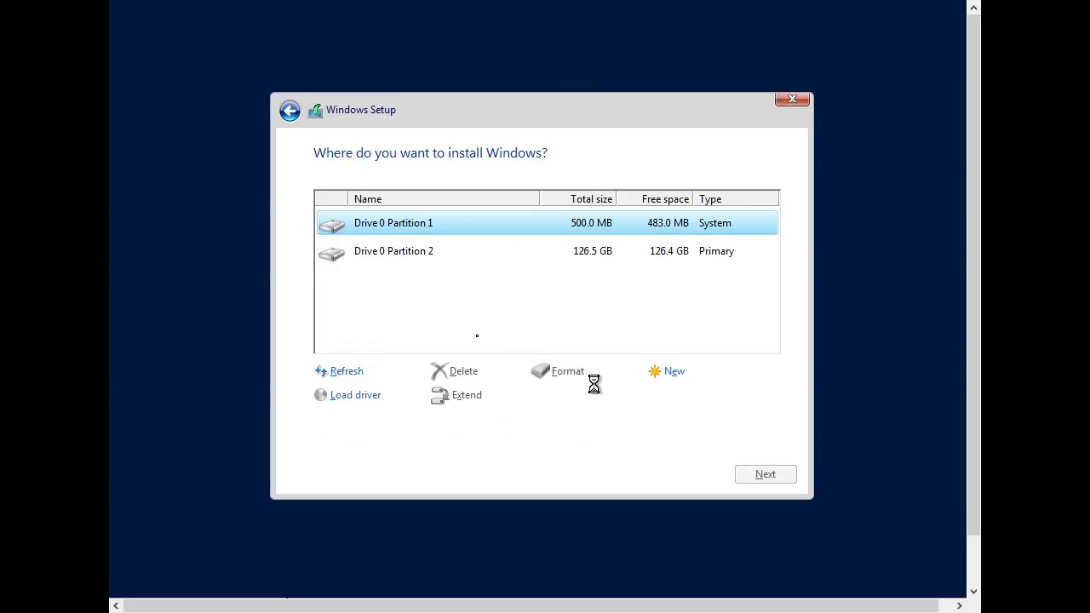
pyautogui.click(432, 249)
pyautogui.click(464, 372)
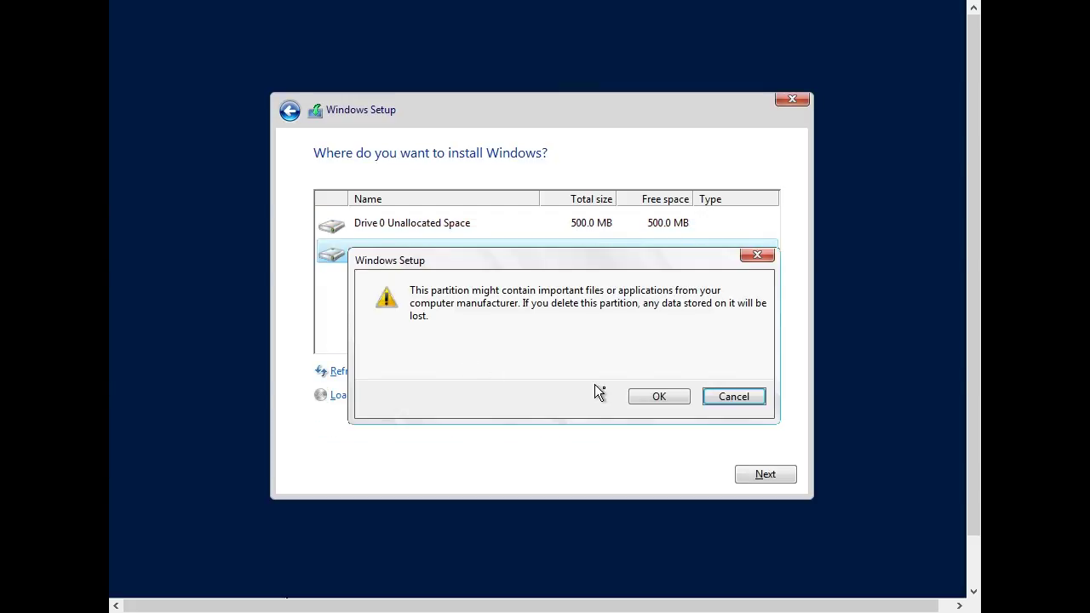
pyautogui.click(677, 398)
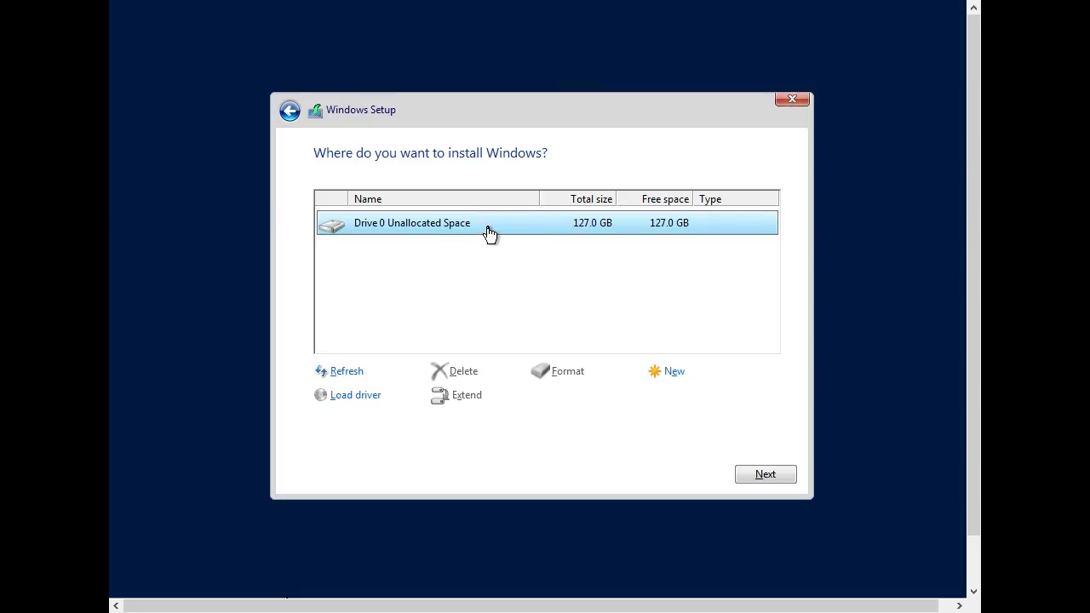
pyautogui.click(770, 477)
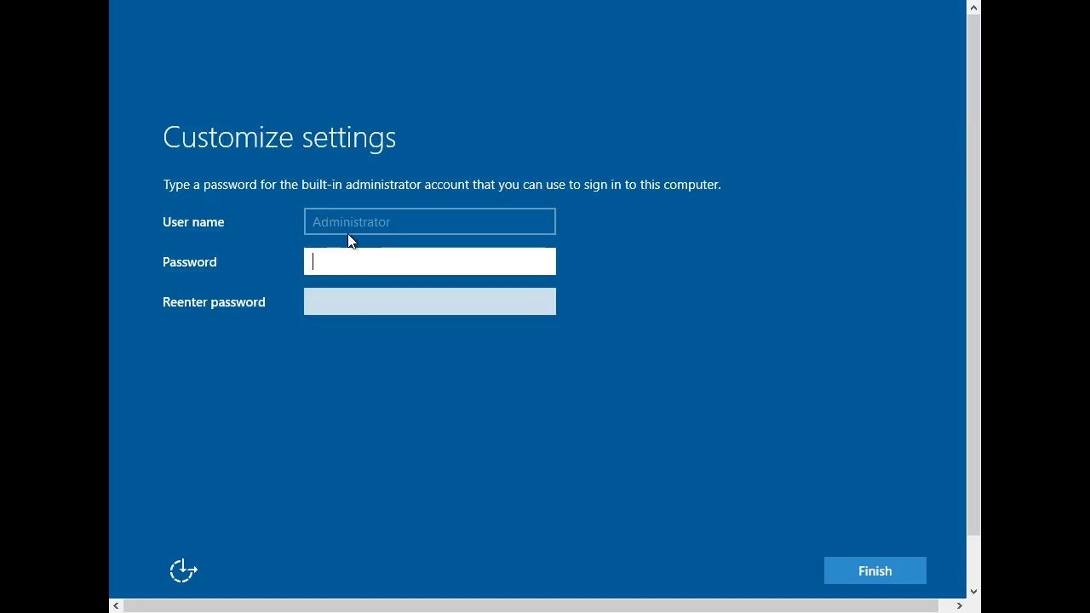
# - Enter and confirm the built-in Administrator password, then finish setup
pyautogui.write('••')
pyautogui.press('BackSpace')
pyautogui.write('••••••••••')
pyautogui.press('Tab')
pyautogui.write('••••••••••')
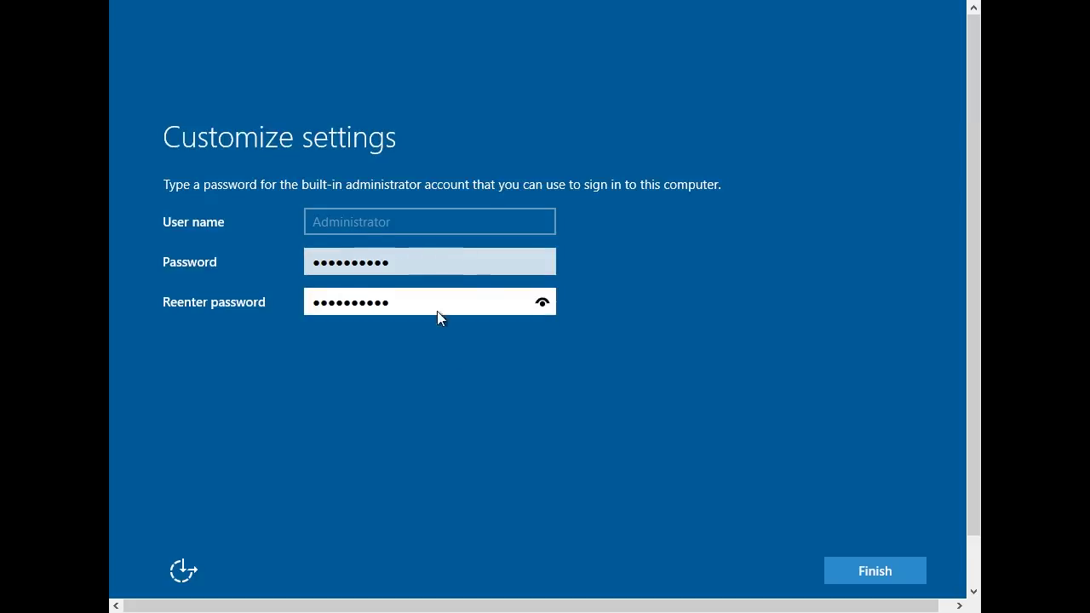
pyautogui.click(862, 567)
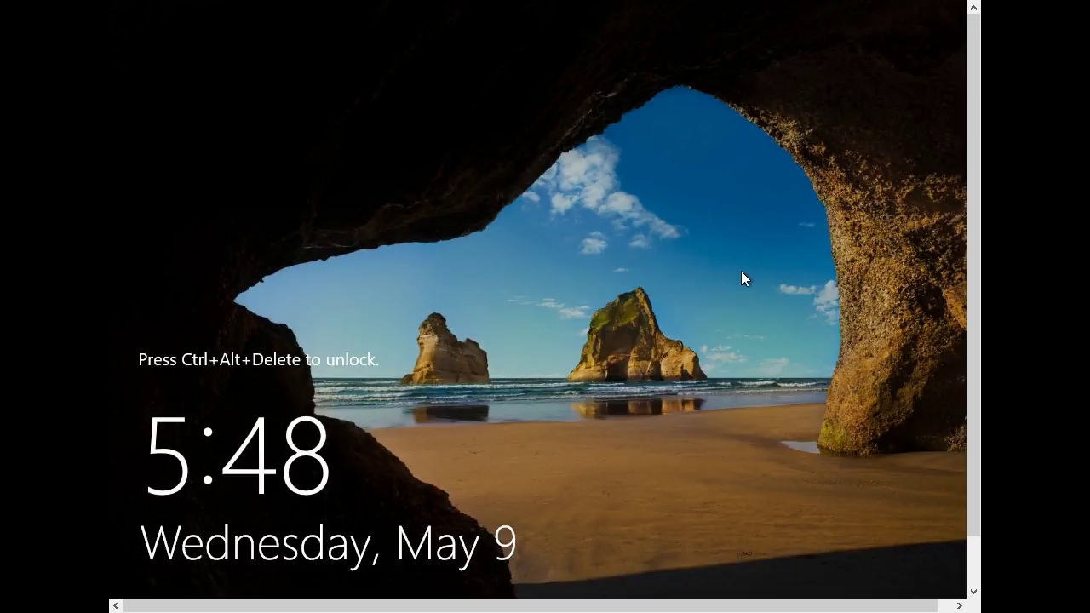
# - Sign in at the lock screen as Administrator with the account password
pyautogui.hotkey('ctrl', 'alt', 'Delete')
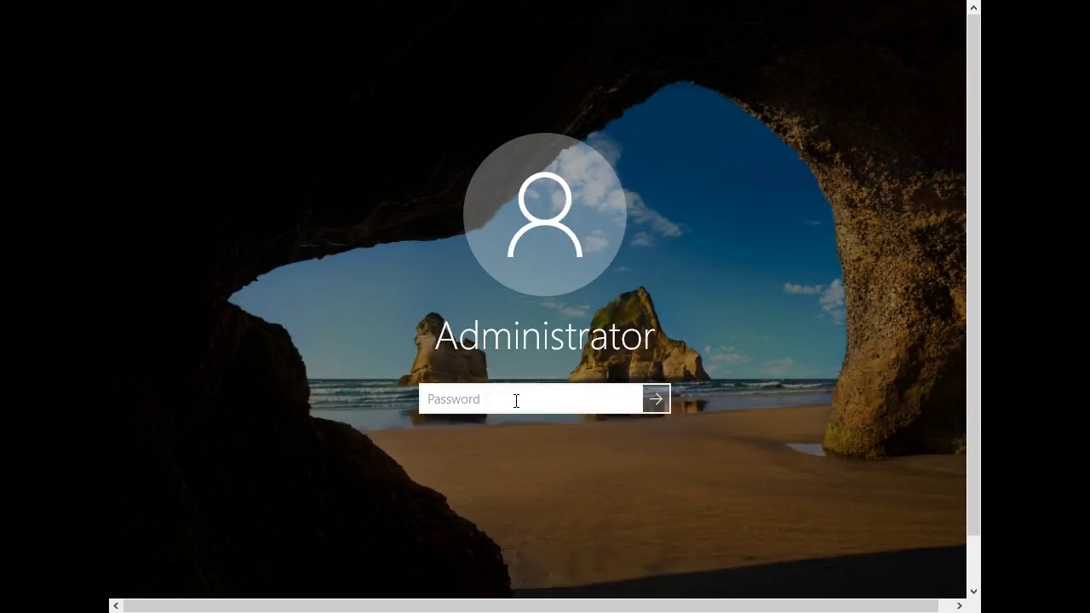
pyautogui.write('********')
pyautogui.press('Return')
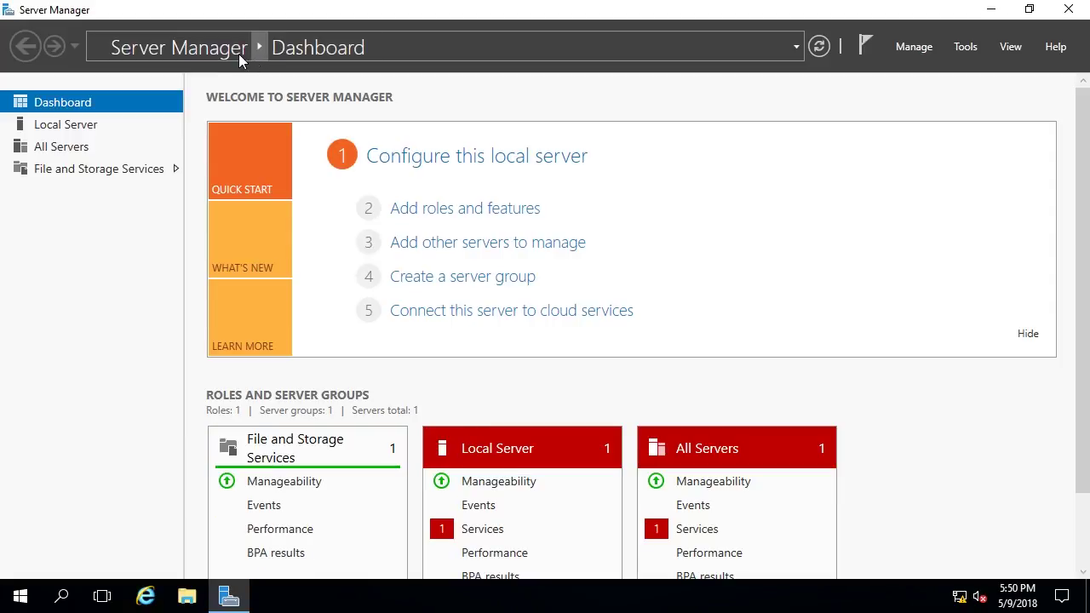
# - Open Local Server properties and its Ethernet adapter's Network Connections window
pyautogui.click(61, 130)
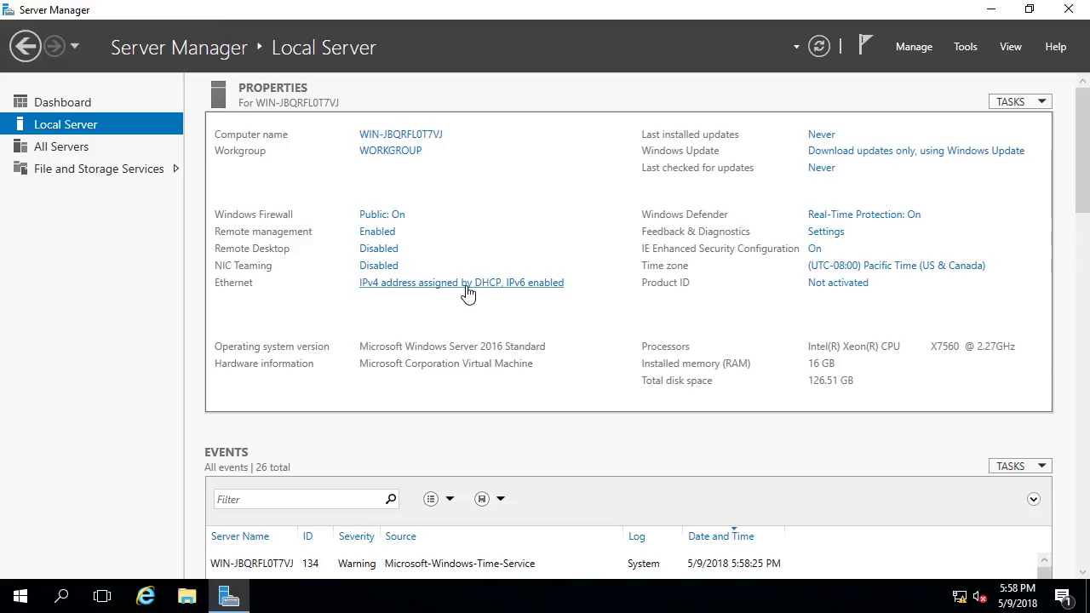
pyautogui.click(530, 290)
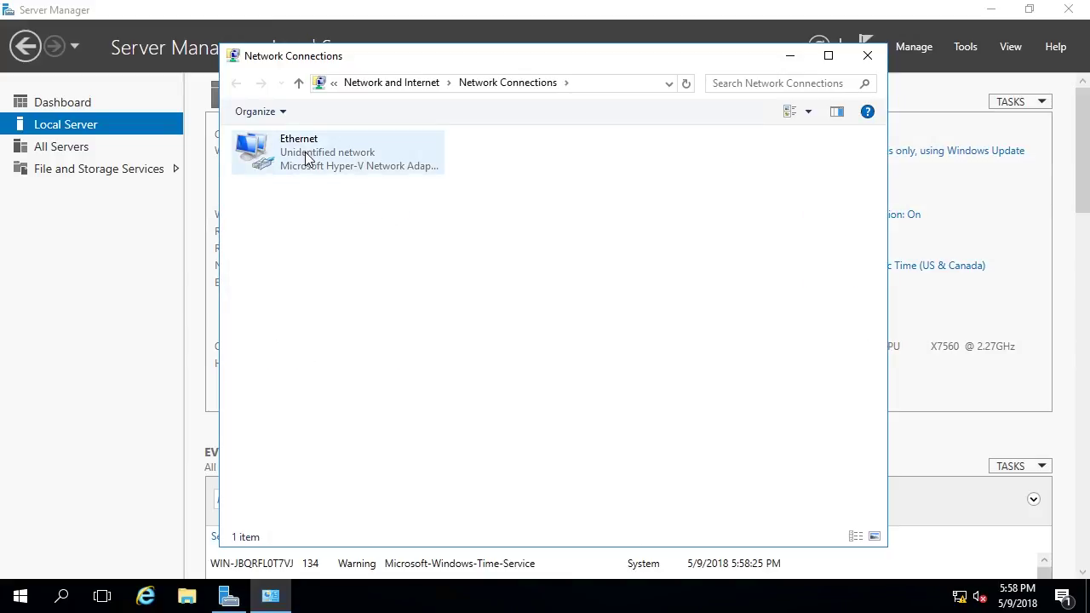
# - Open the Internet Protocol Version 4 (TCP/IPv4) properties of the Ethernet connection
pyautogui.rightClick(354, 160)
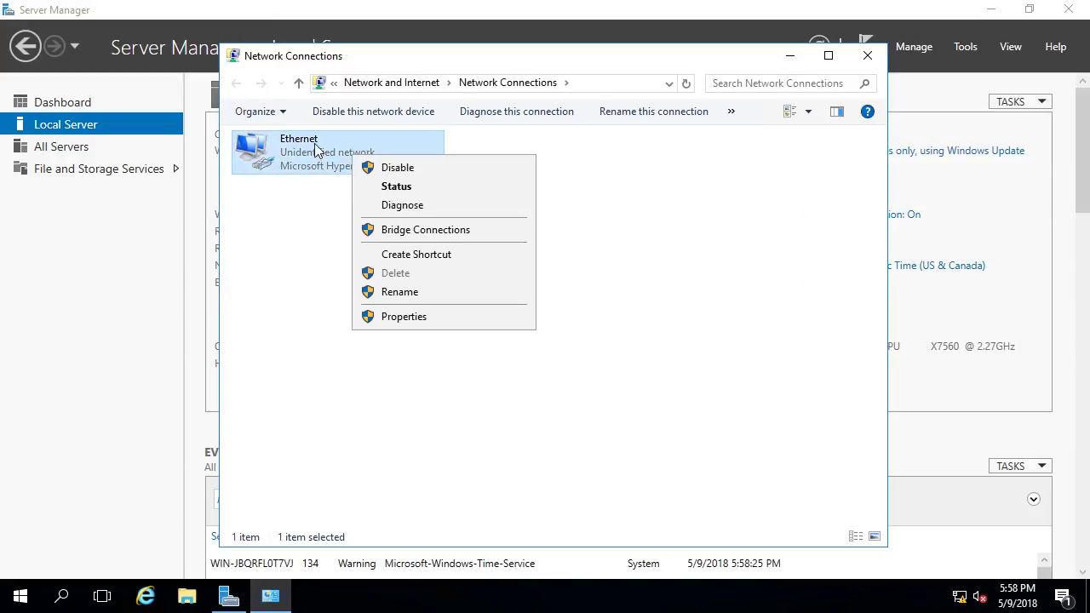
pyautogui.click(405, 318)
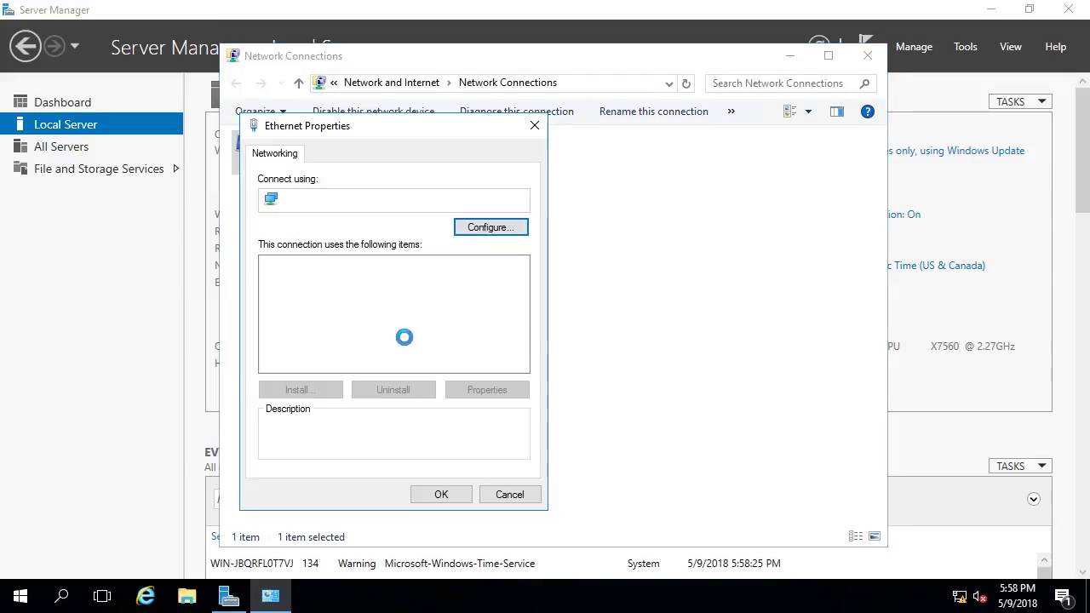
pyautogui.click(370, 351)
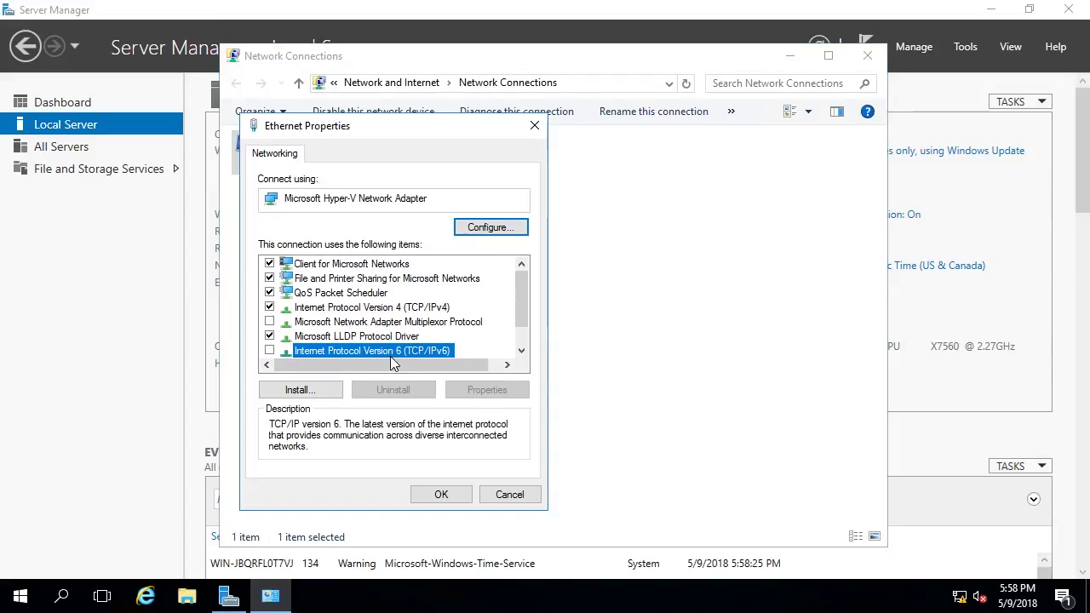
pyautogui.click(415, 357)
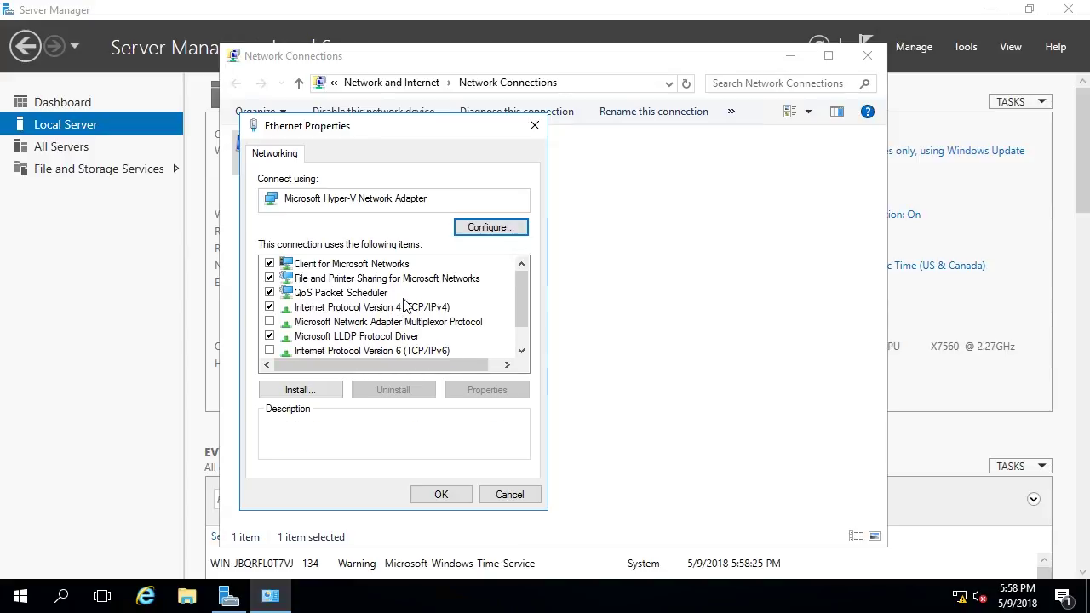
pyautogui.click(406, 308)
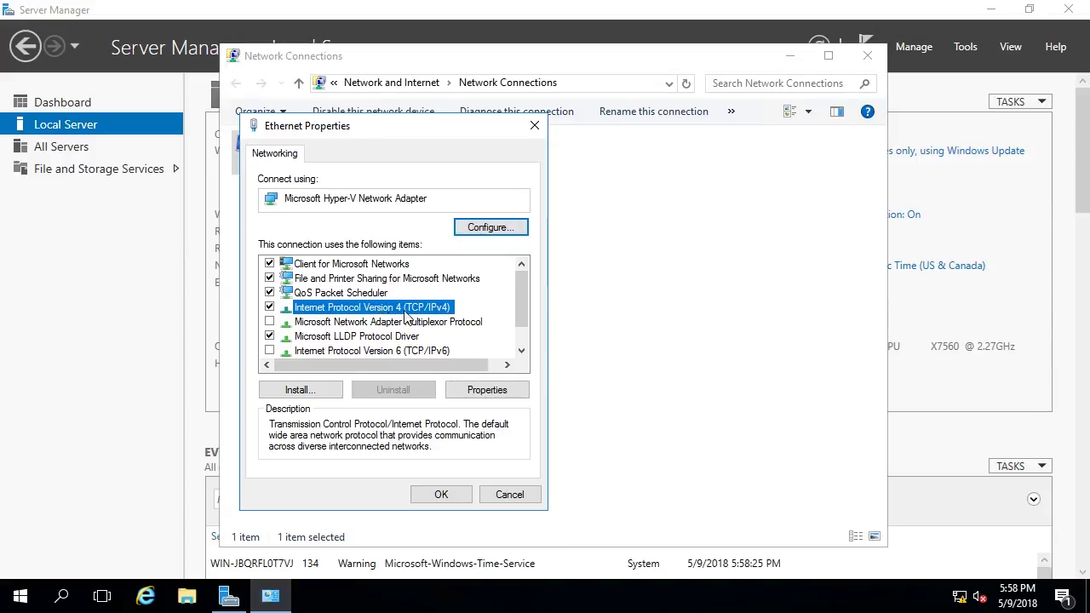
pyautogui.click(504, 392)
pyautogui.moveTo(475, 191); pyautogui.dragTo(540, 104)
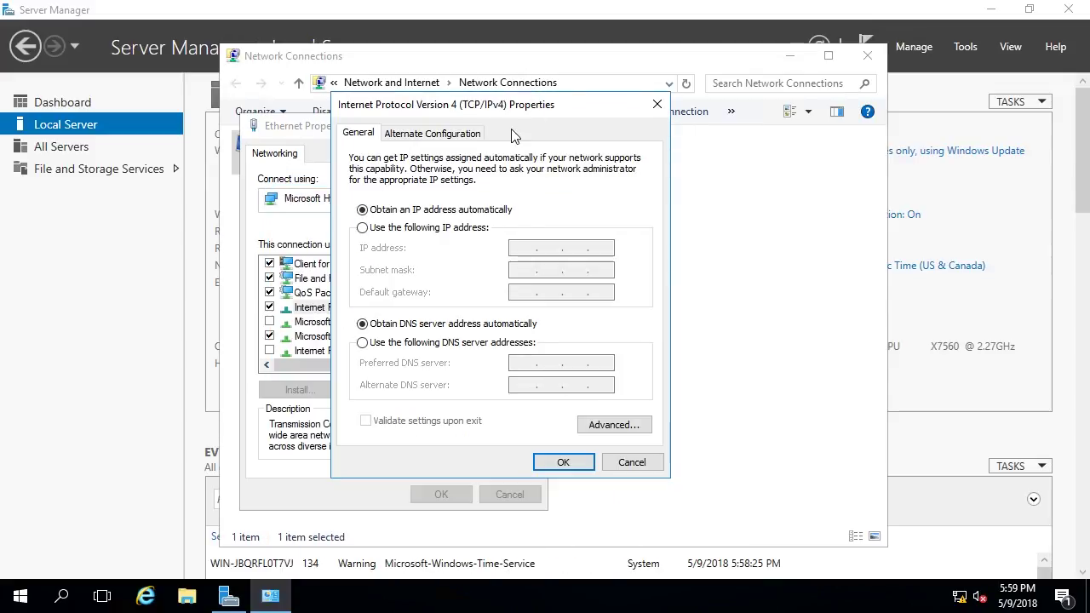
# - Set static IP 10.0.2.25, subnet mask 255.0.0.0 and gateway 10.0.2.1
pyautogui.click(423, 228)
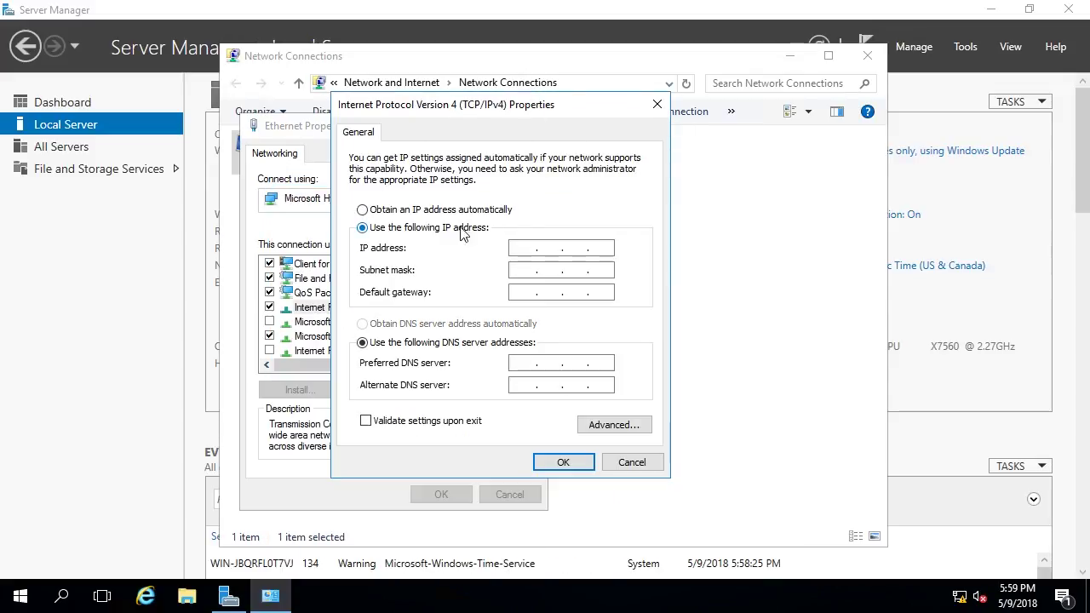
pyautogui.click(528, 246)
pyautogui.write('10')
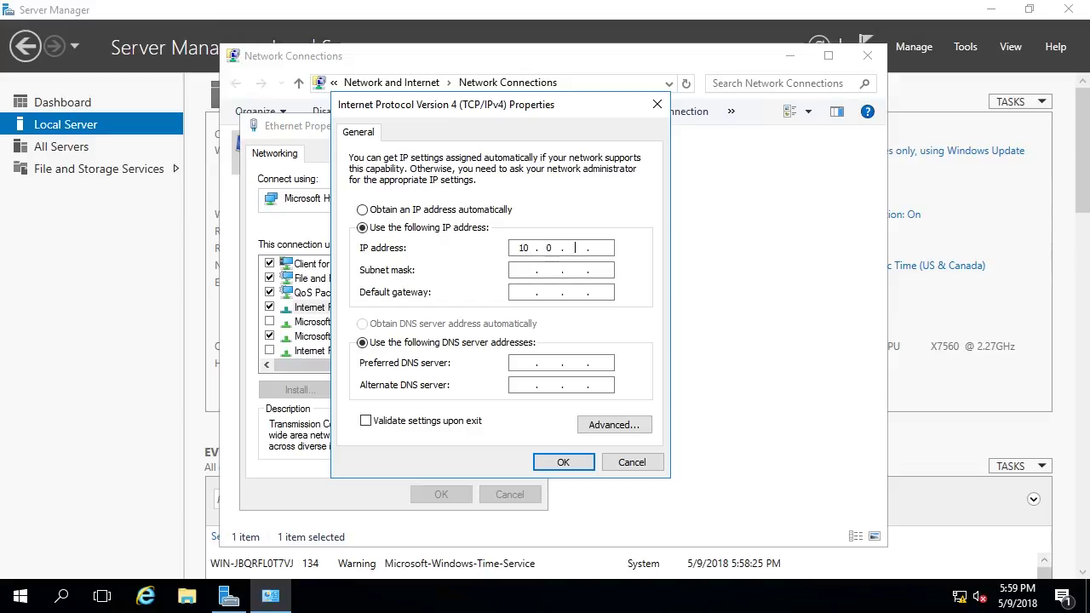
pyautogui.write('.0.2.25')
pyautogui.press('Tab')
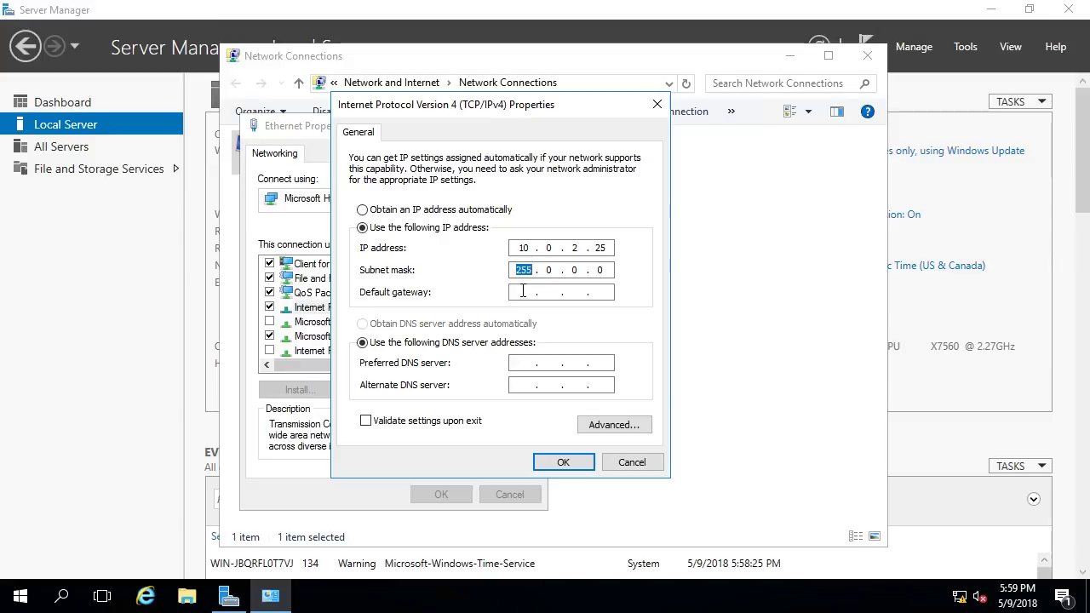
pyautogui.press('Tab')
pyautogui.write('10.0.2.1')
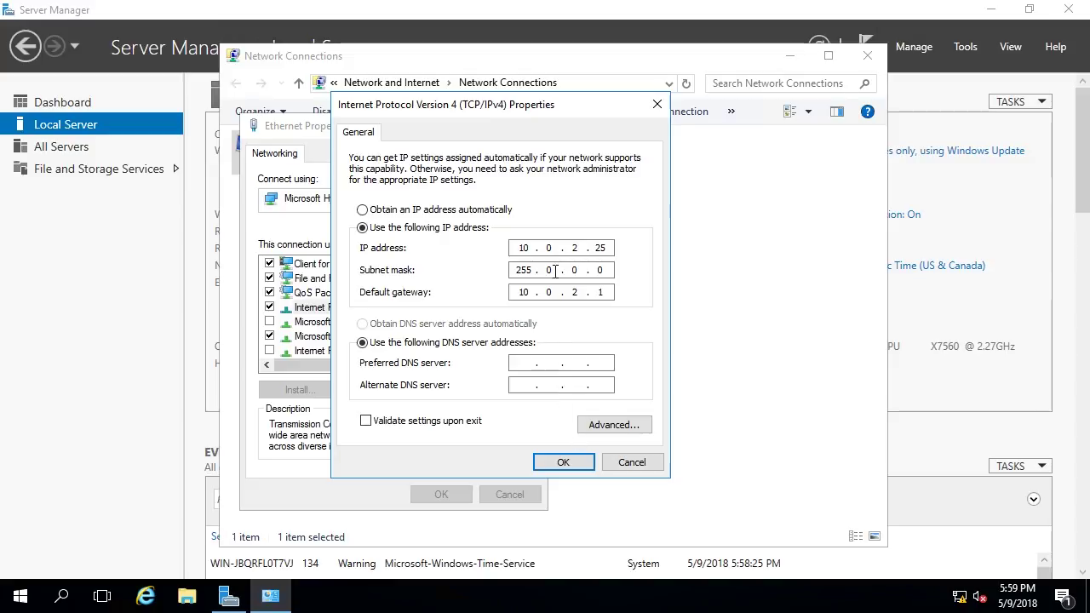
# - Enter DNS servers 10.0.2.10 and 8.8.8.8 and save the Ethernet settings
pyautogui.click(529, 364)
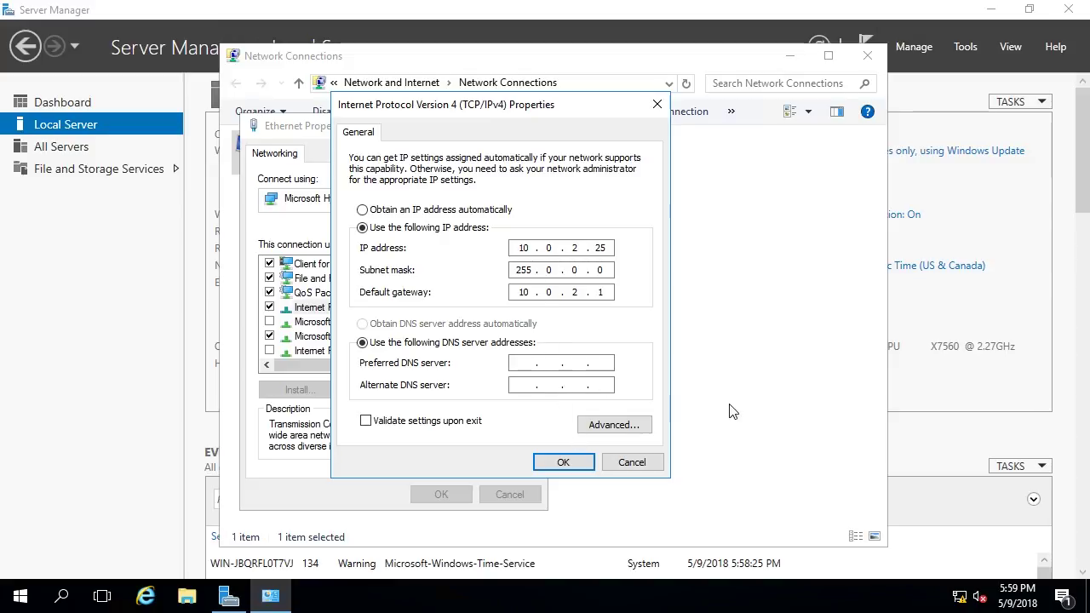
pyautogui.write('10 .')
pyautogui.press('BackSpace')
pyautogui.click(560, 471)
pyautogui.click(445, 496)
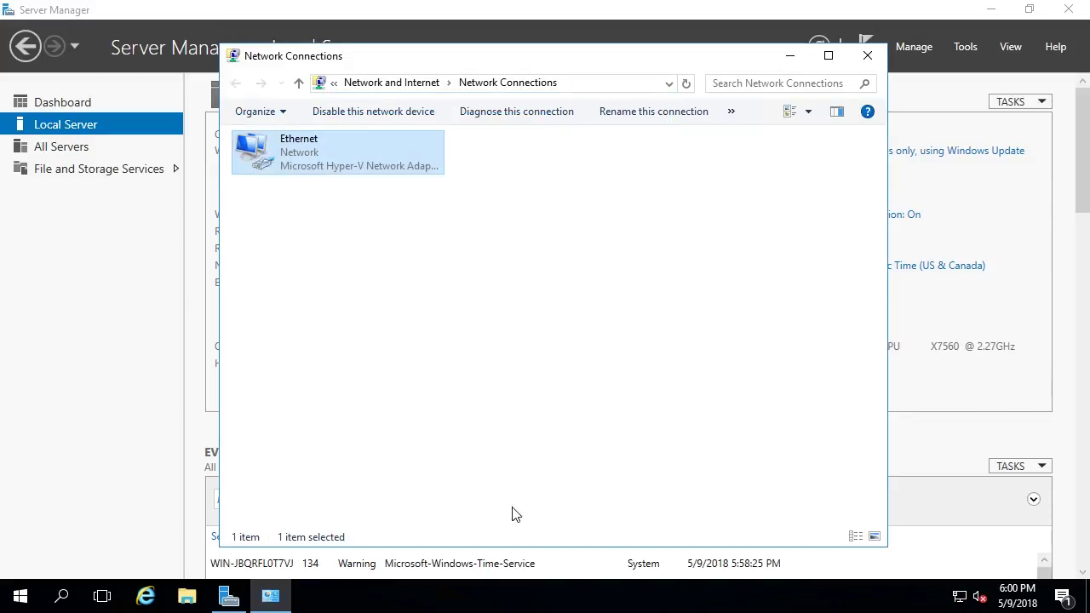
pyautogui.click(624, 343)
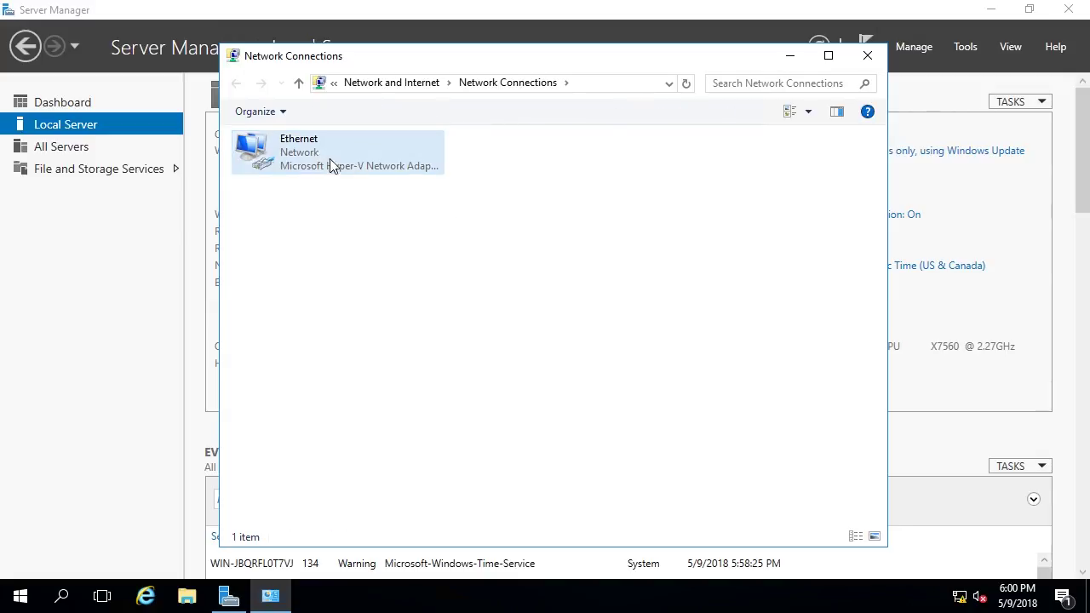
# - Run ipconfig in an administrator Command Prompt to confirm IPv4 address 10.0.2.25
pyautogui.click(20, 596)
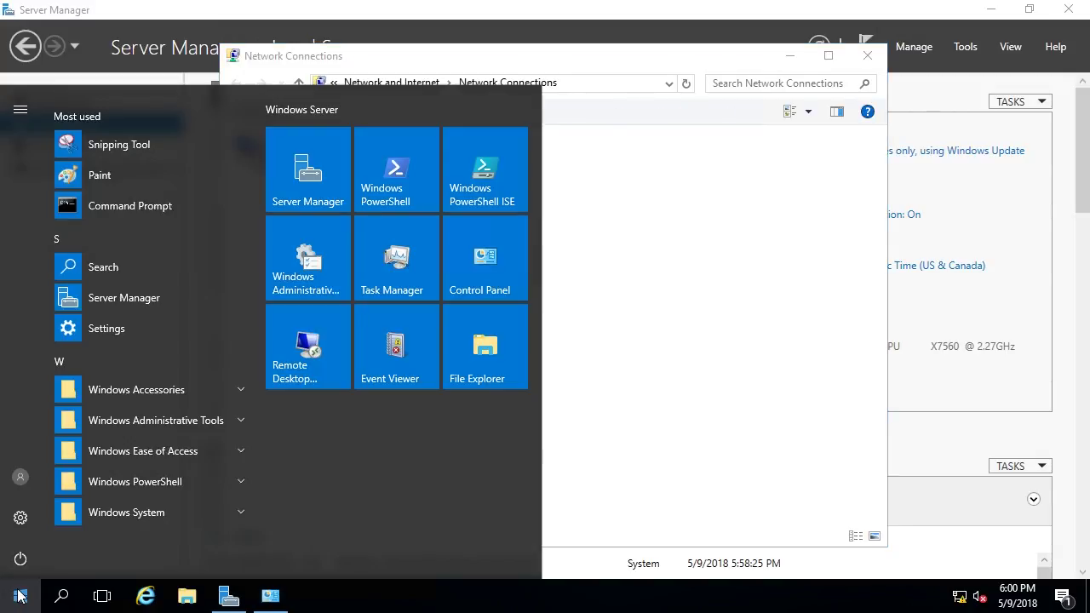
pyautogui.write('cmd')
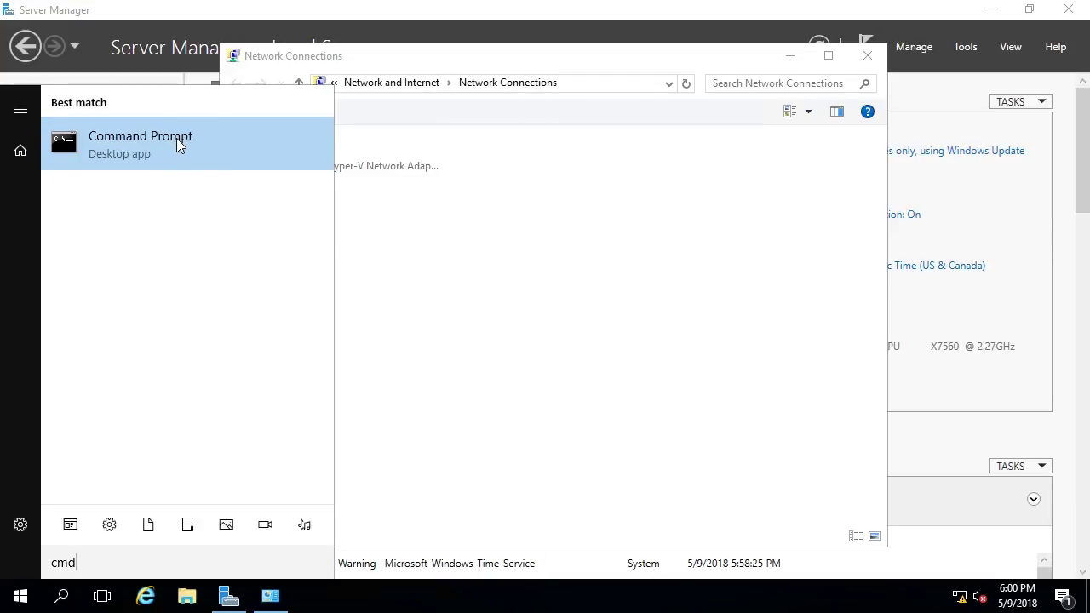
pyautogui.click(176, 138)
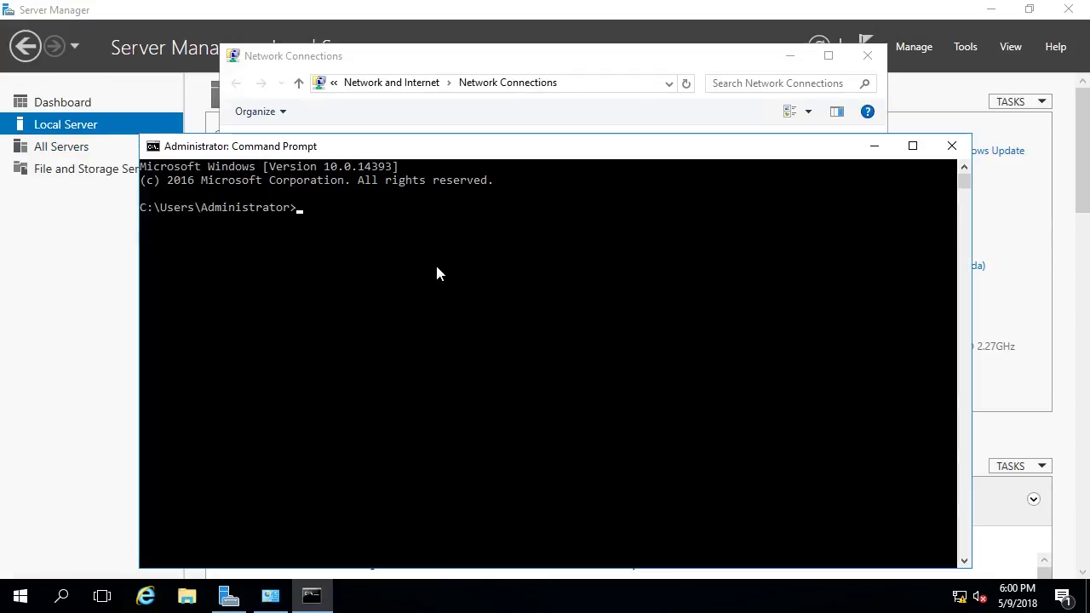
pyautogui.write('ipconfig')
pyautogui.press('Return')
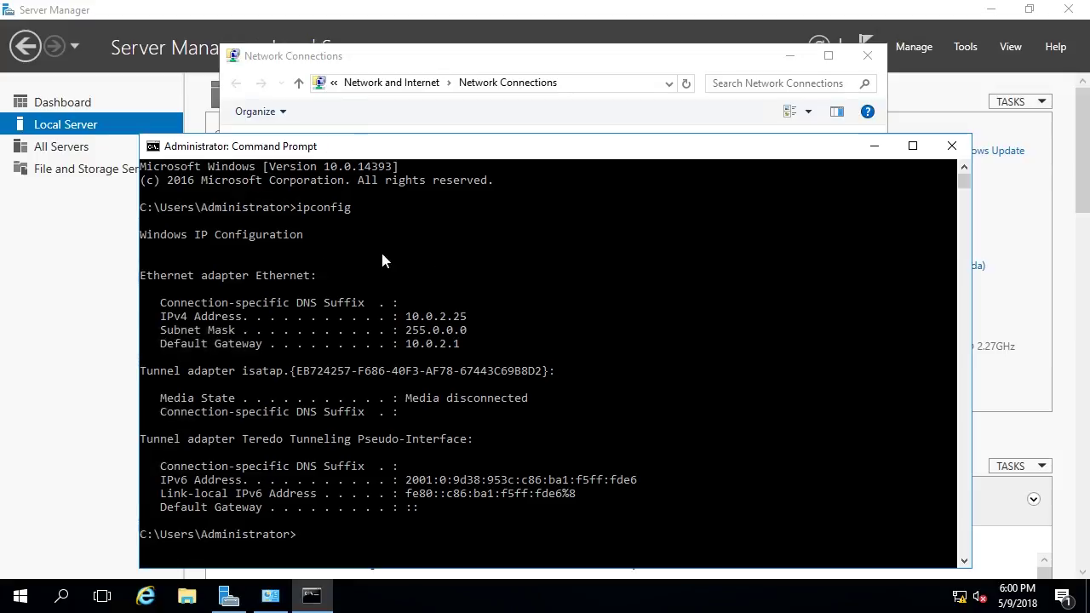
pyautogui.moveTo(144, 275); pyautogui.dragTo(316, 276)
pyautogui.moveTo(406, 315); pyautogui.dragTo(467, 320)
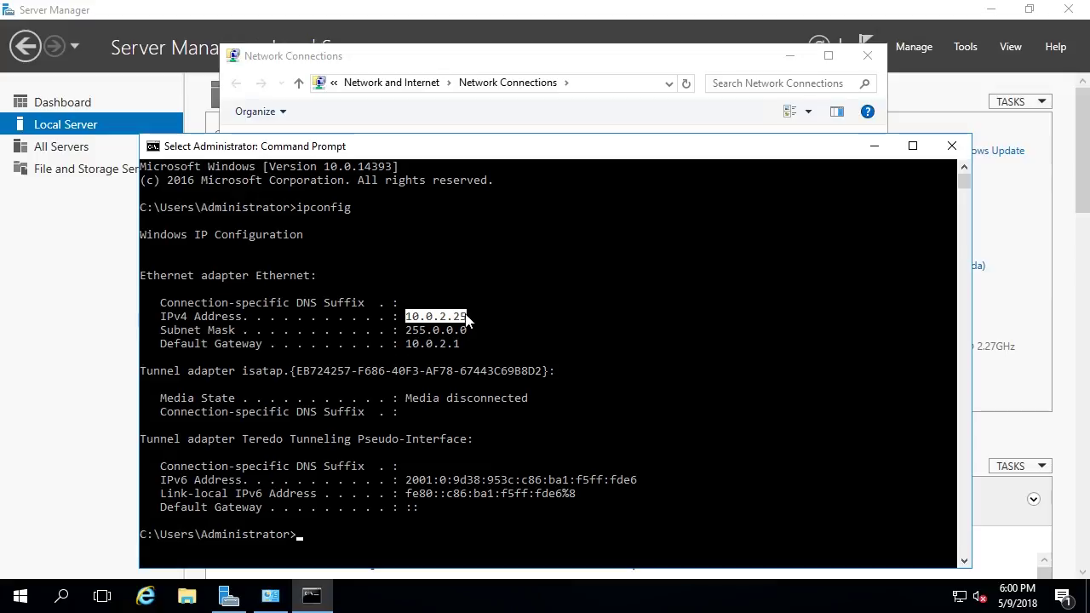
pyautogui.click(442, 454)
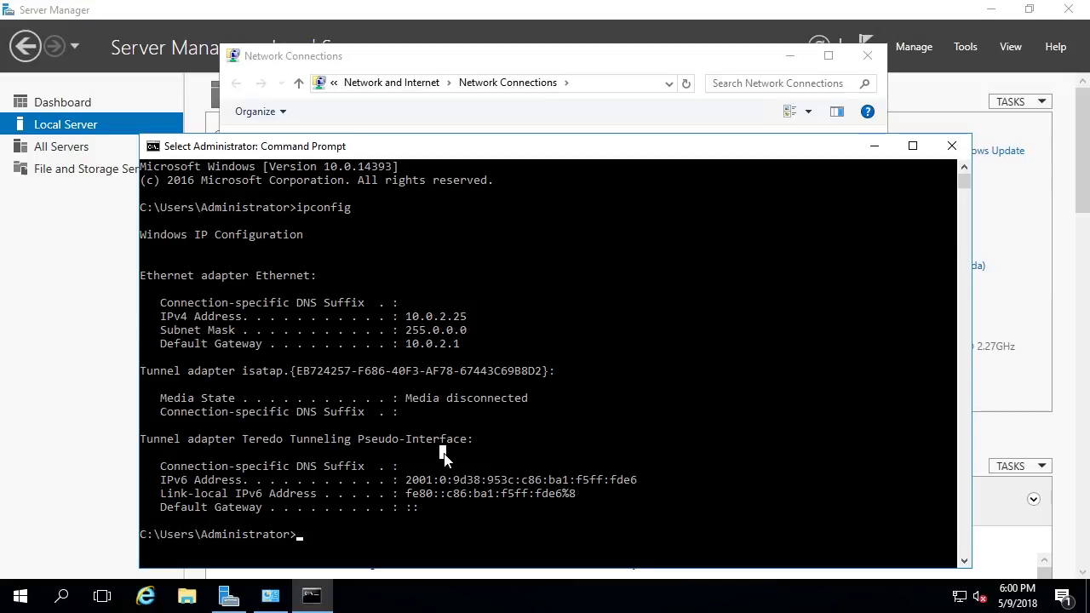
# - Ping 10.0.2.10 and google.com successfully, then close Command Prompt
pyautogui.write('ping 10')
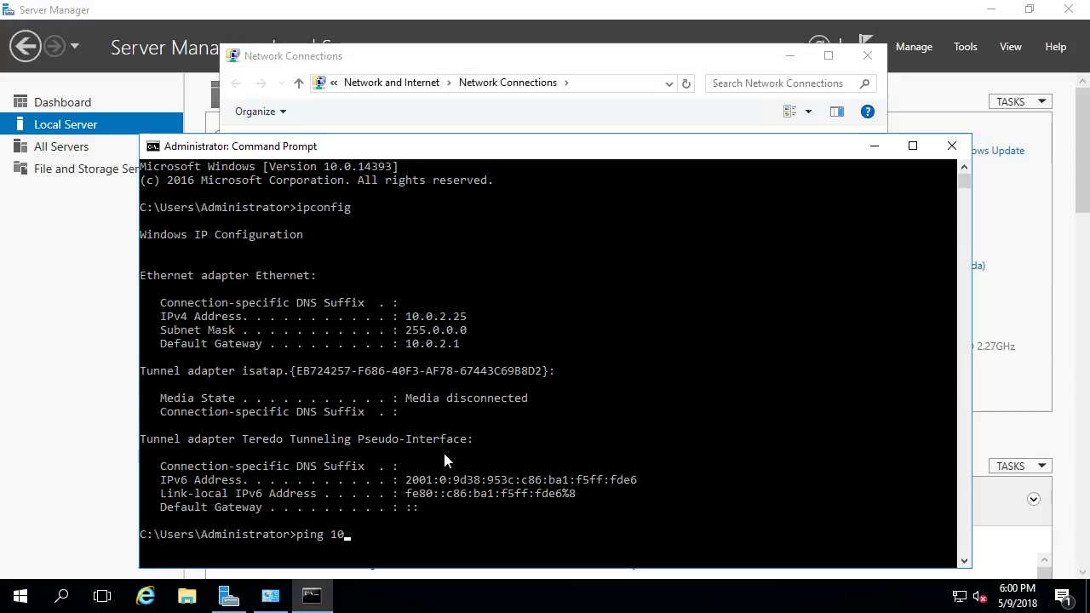
pyautogui.write('.0.2.10')
pyautogui.press('Return')
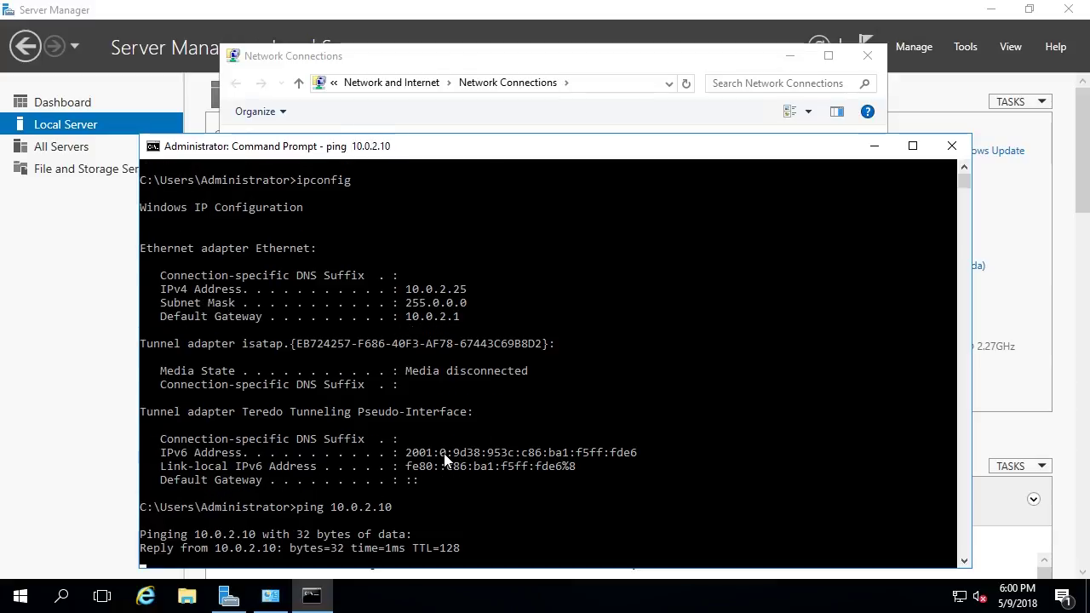
pyautogui.hotkey('ctrl', 'c')
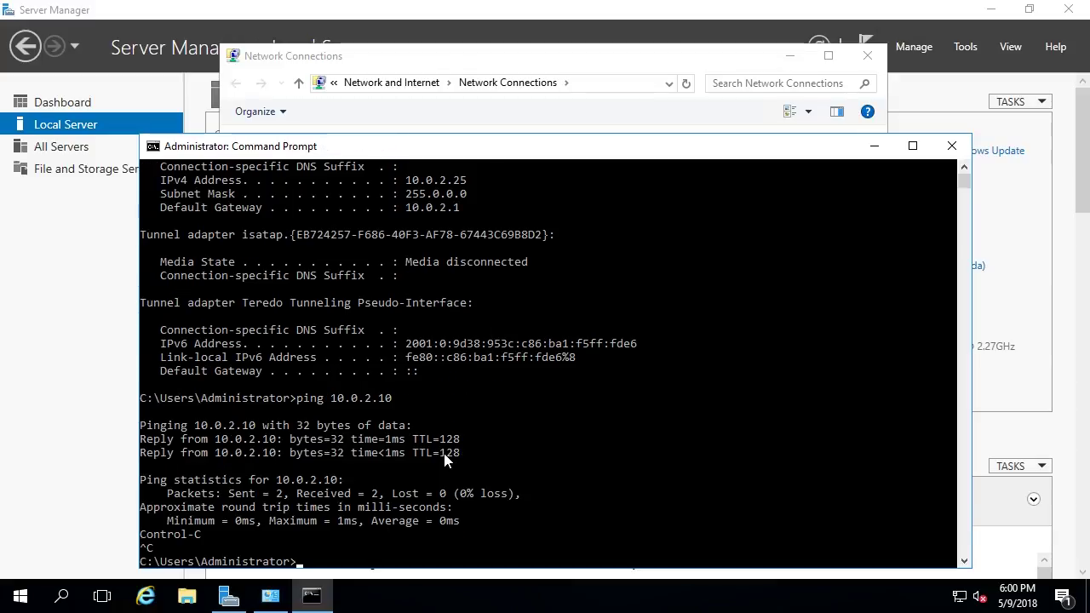
pyautogui.write('ping go')
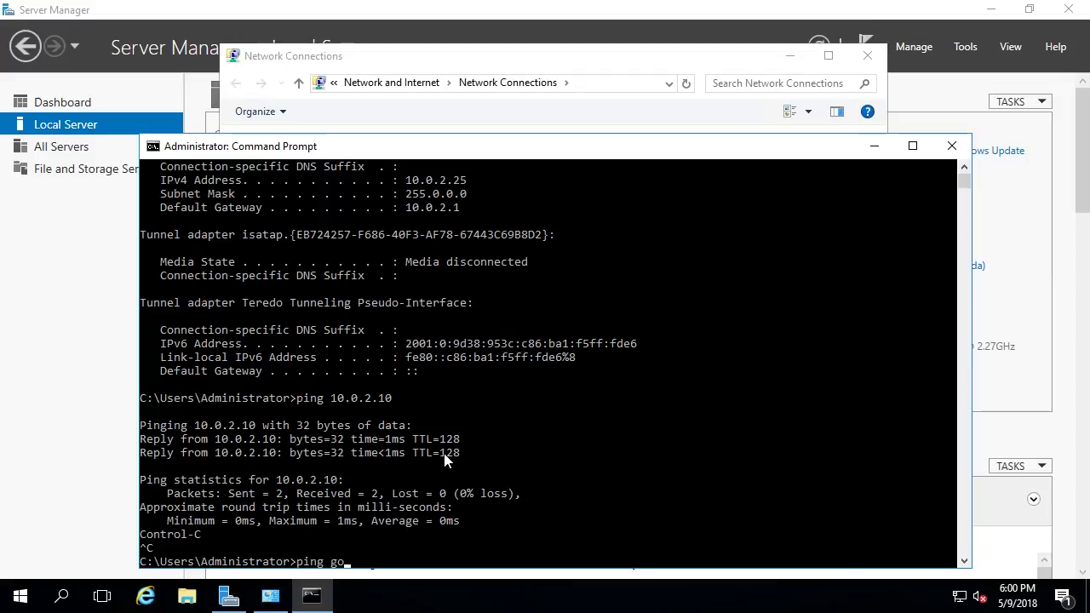
pyautogui.write('ogle.com')
pyautogui.press('Return')
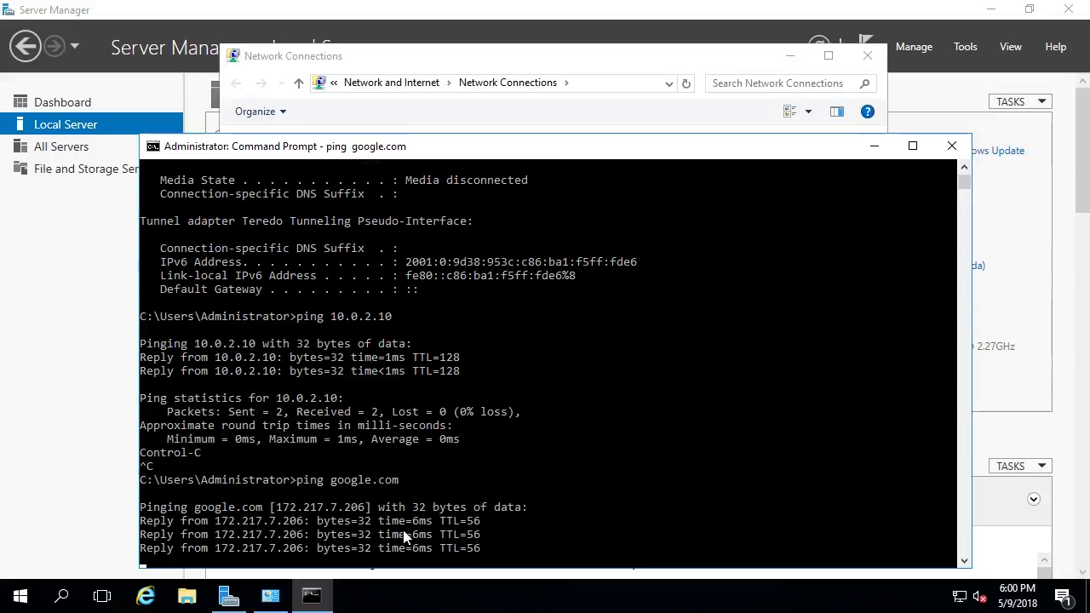
pyautogui.press('Up')
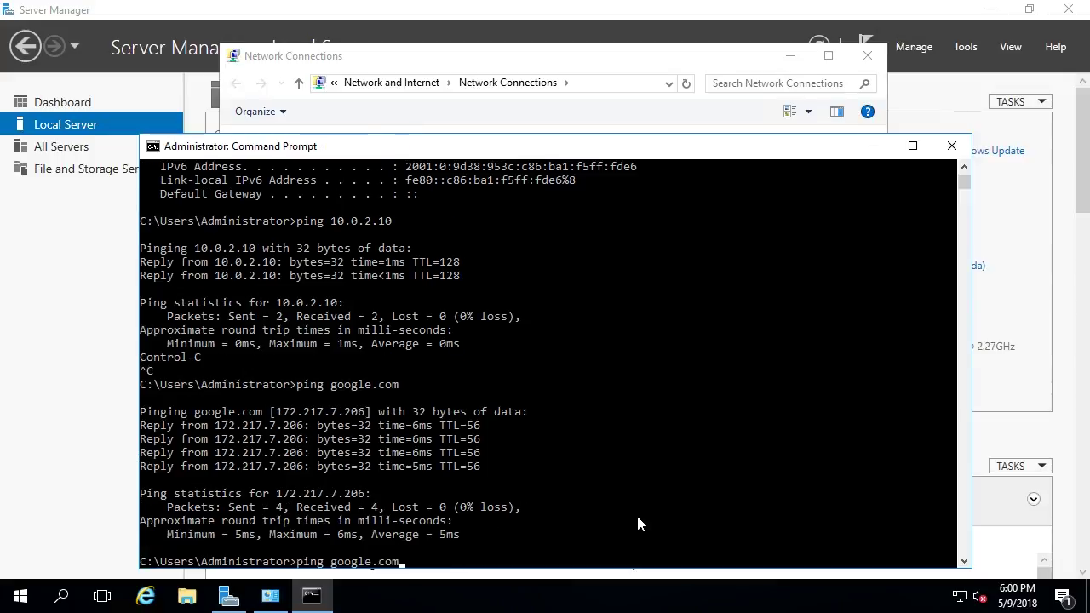
pyautogui.press('Return')
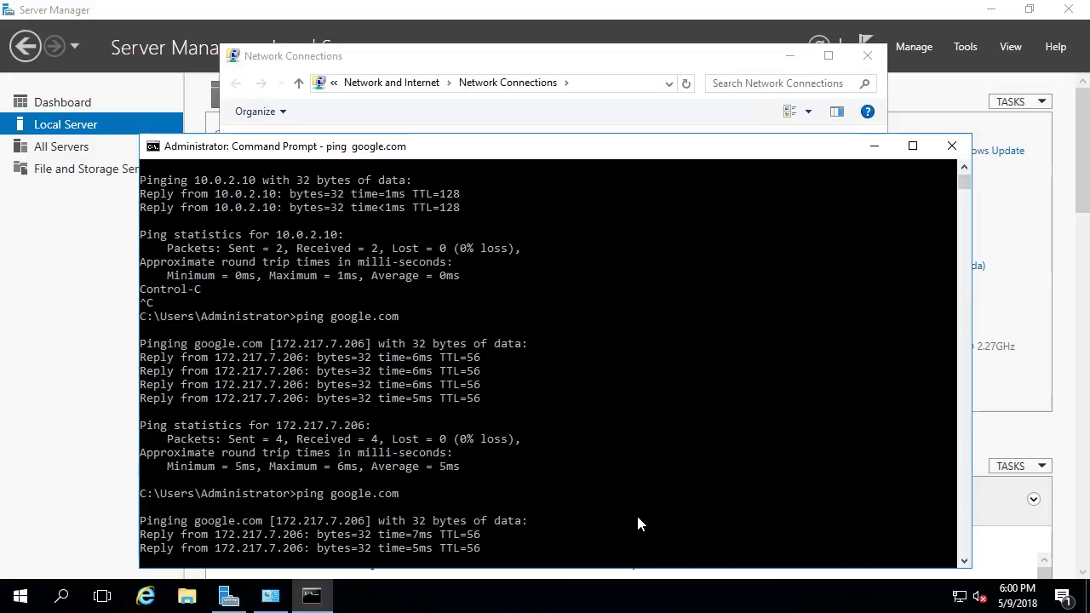
pyautogui.hotkey('ctrl', 'c')
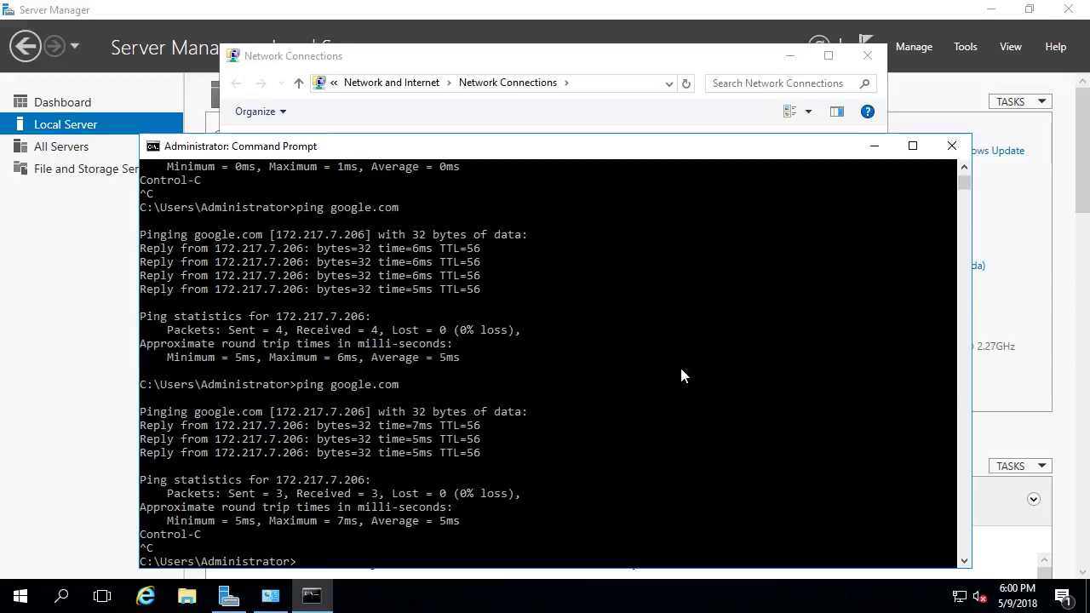
pyautogui.click(952, 148)
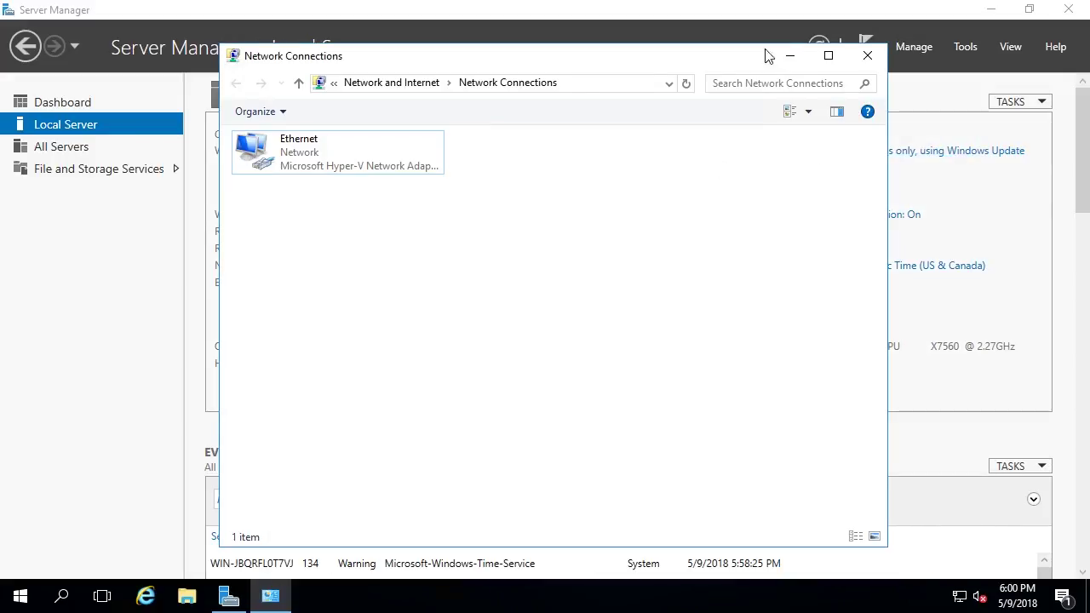
# - Rename the computer to IPMS01 and set it as a member of the instructorpaul.com domain
pyautogui.click(868, 56)
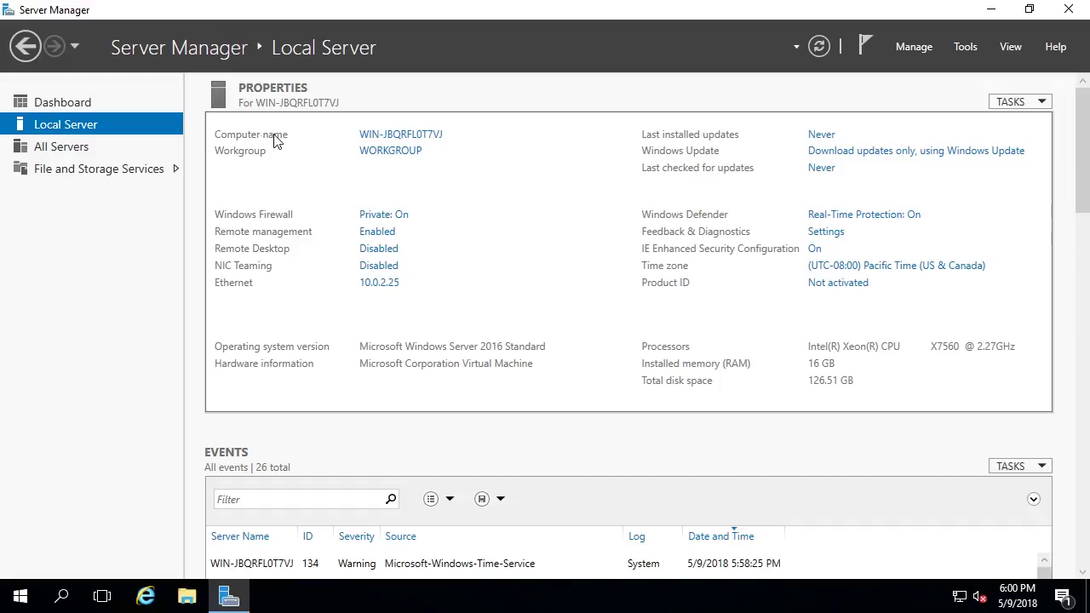
pyautogui.click(413, 142)
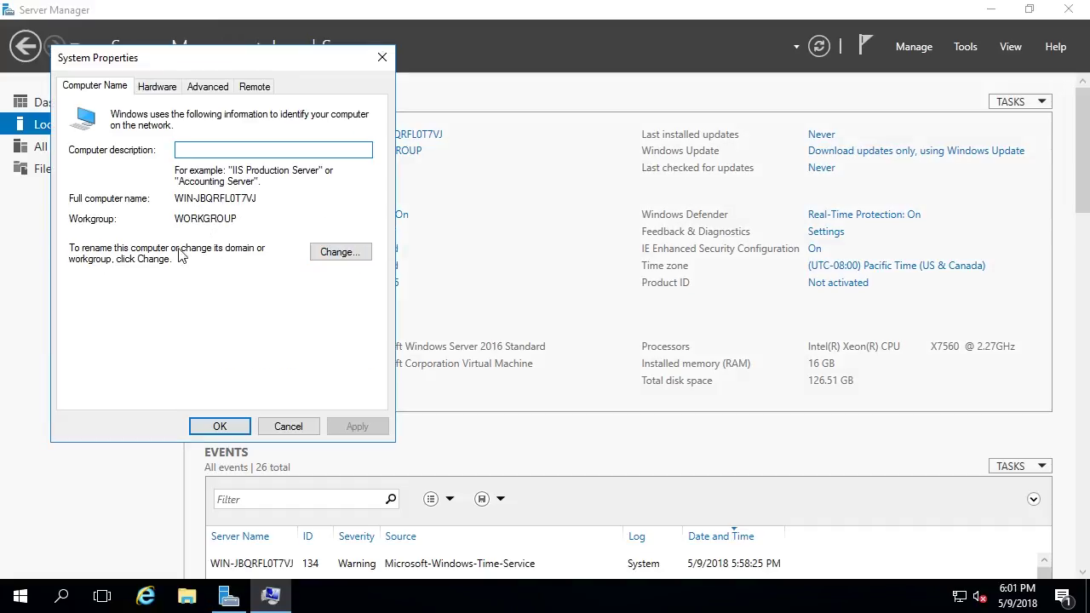
pyautogui.click(354, 254)
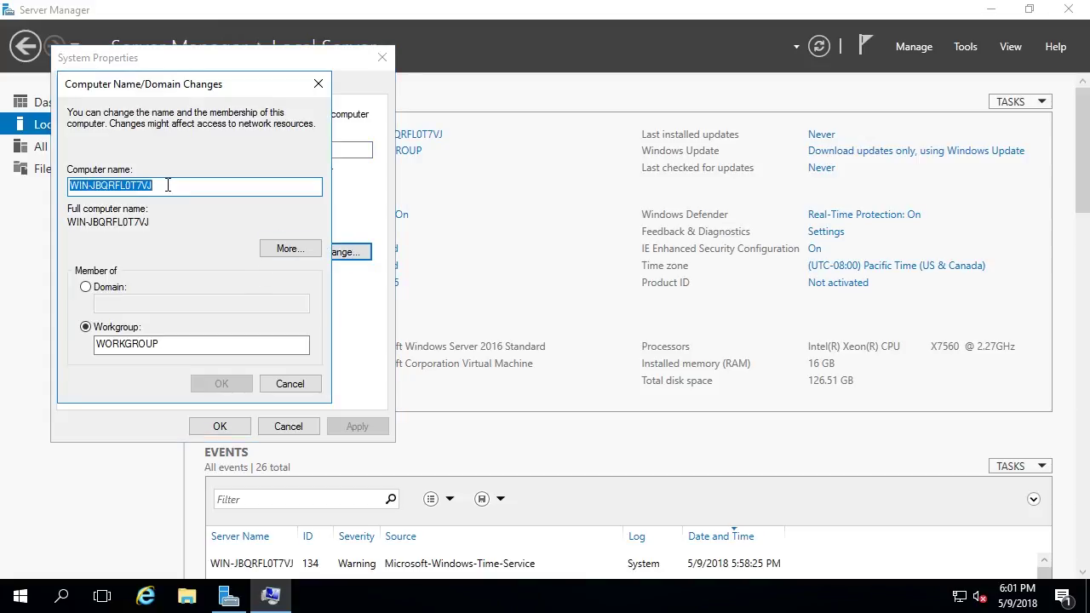
pyautogui.write('IP')
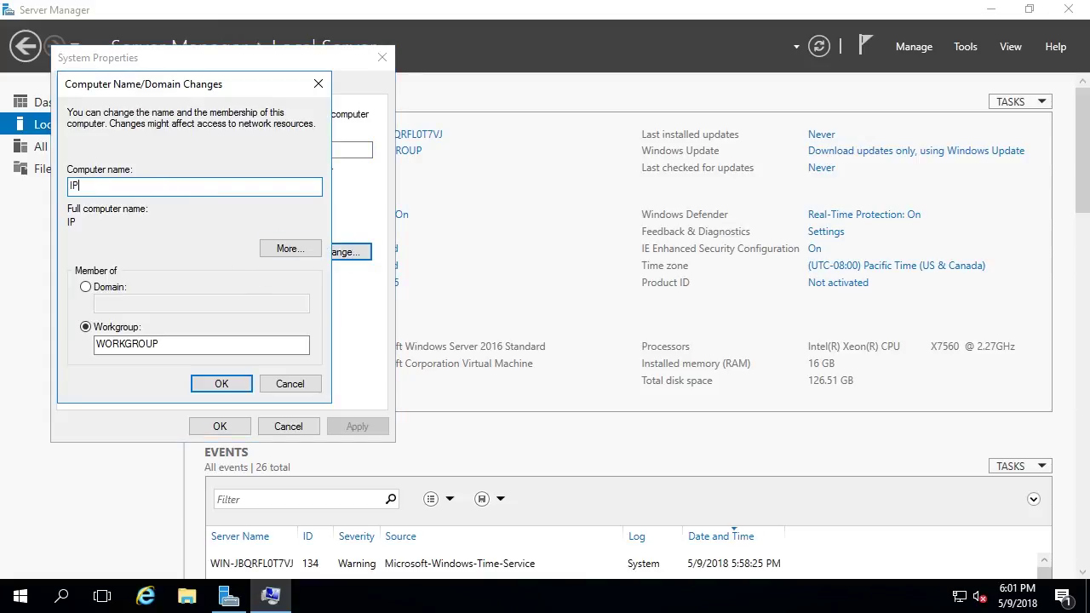
pyautogui.write('MS01')
pyautogui.click(114, 288)
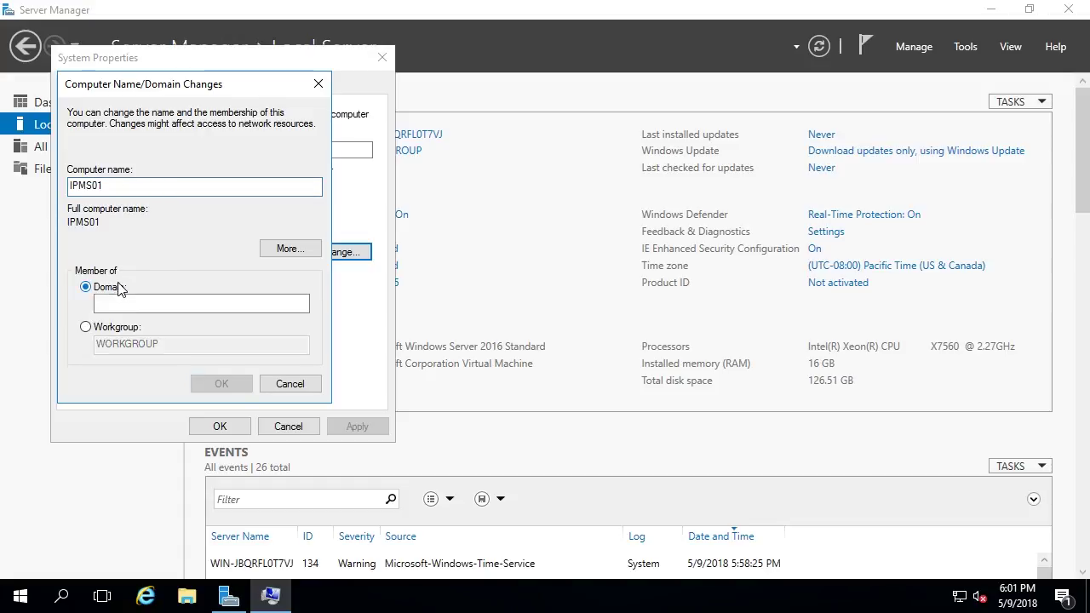
pyautogui.click(169, 300)
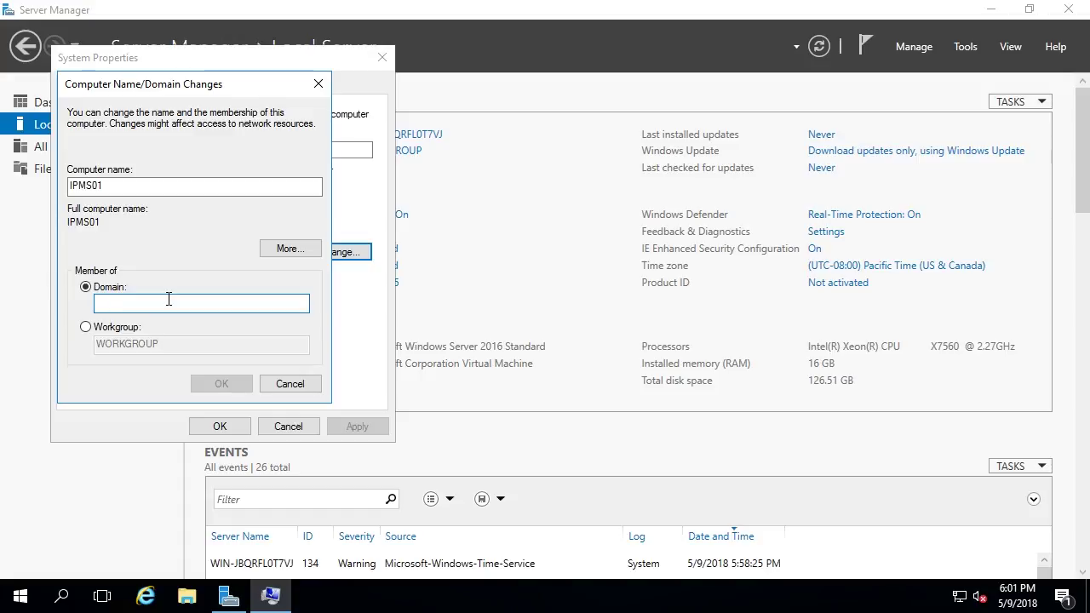
pyautogui.write('inb')
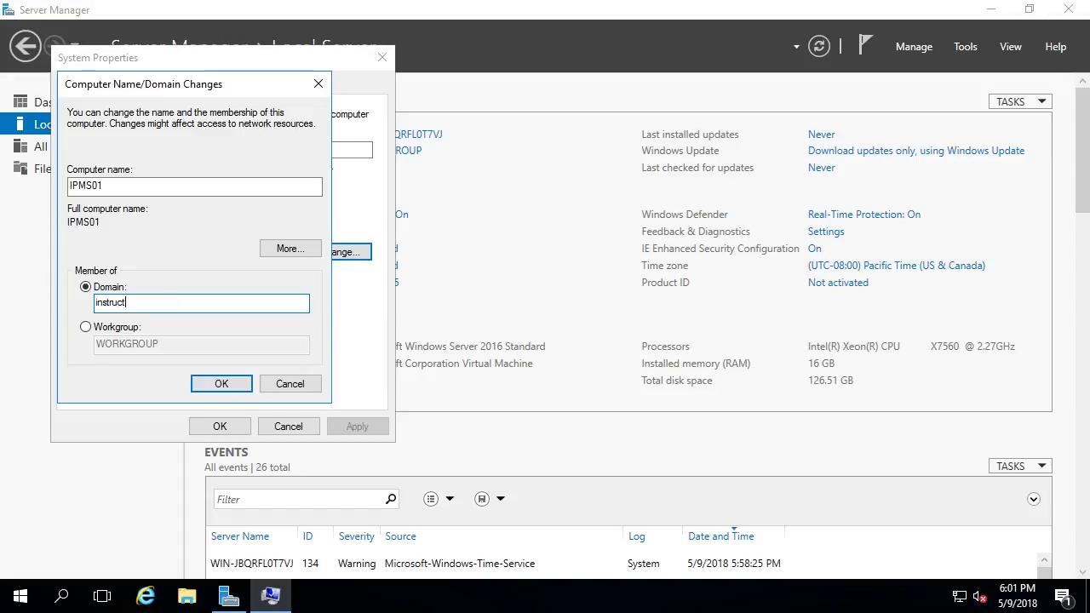
pyautogui.click(213, 380)
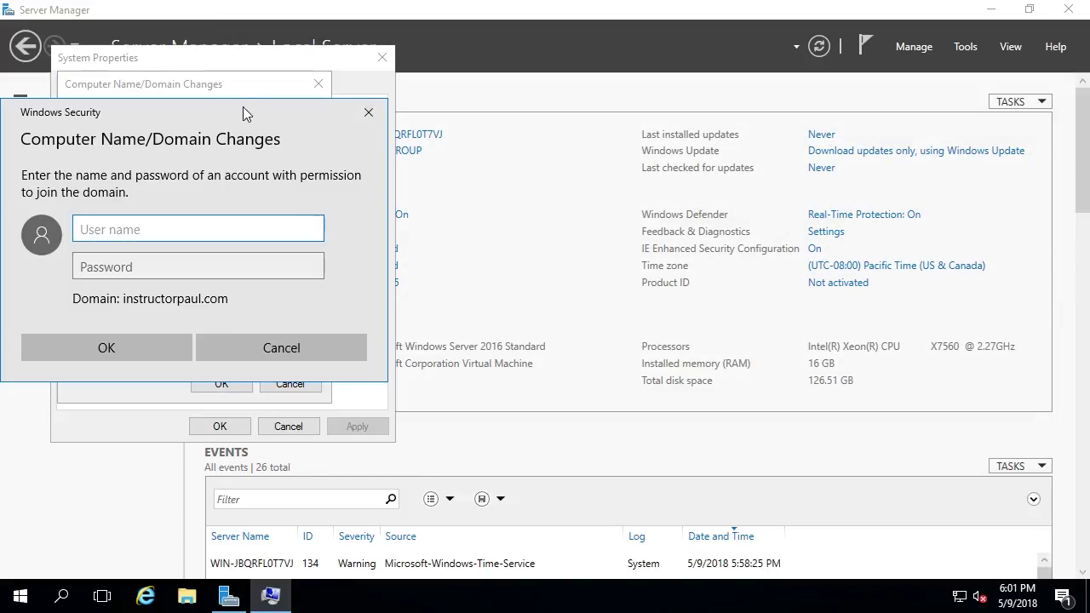
pyautogui.moveTo(242, 107); pyautogui.dragTo(369, 93)
pyautogui.write('administ')
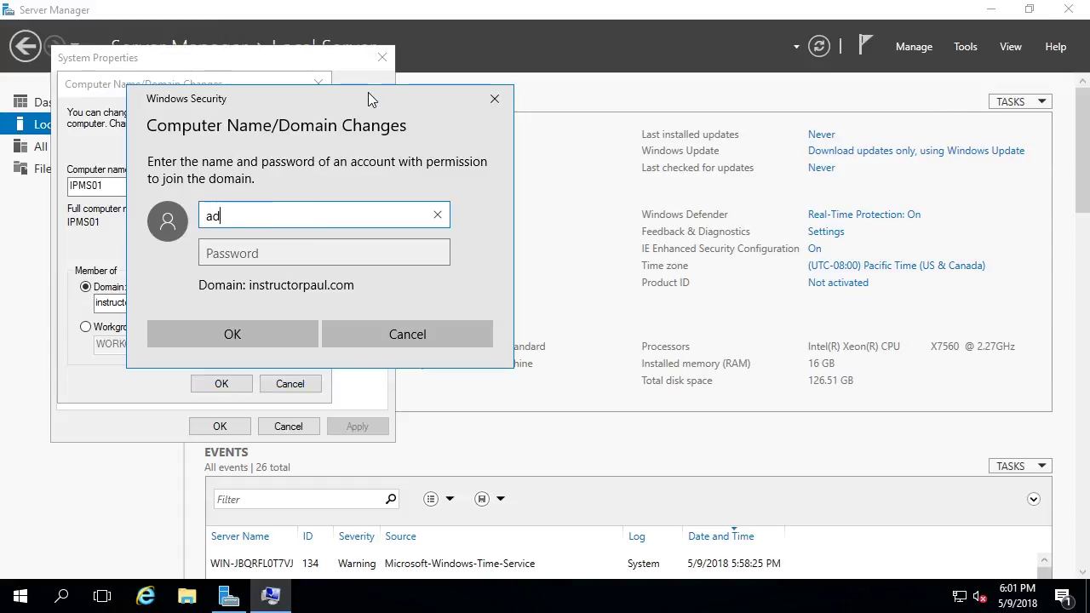
pyautogui.press('BackSpace')
pyautogui.press('BackSpace')
pyautogui.press('BackSpace')
pyautogui.press('BackSpace')
pyautogui.press('BackSpace')
pyautogui.press('BackSpace')
pyautogui.press('BackSpace')
pyautogui.press('BackSpace')
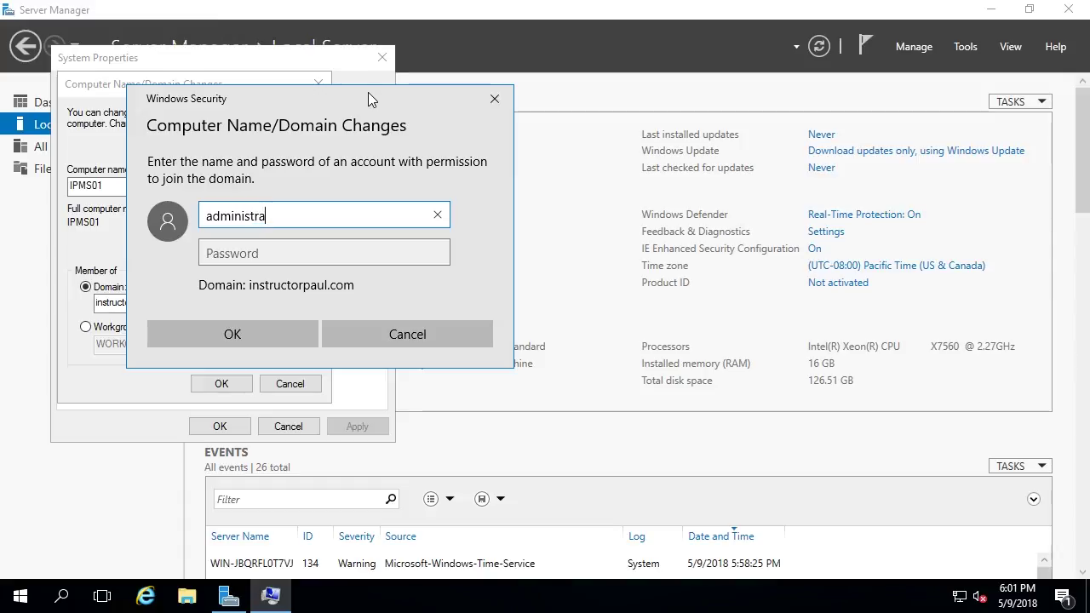
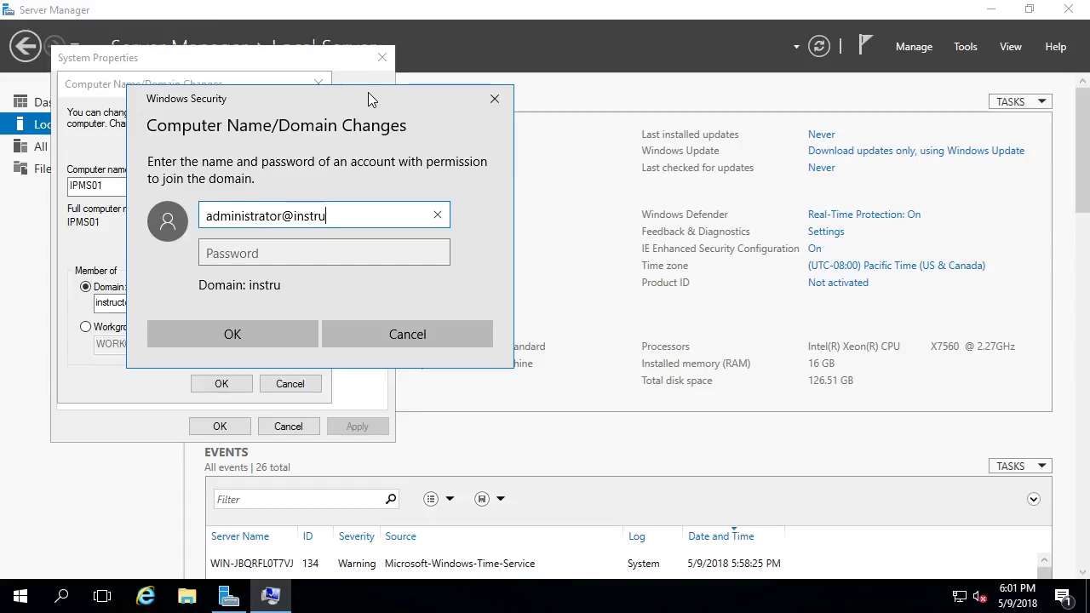
pyautogui.press('Tab')
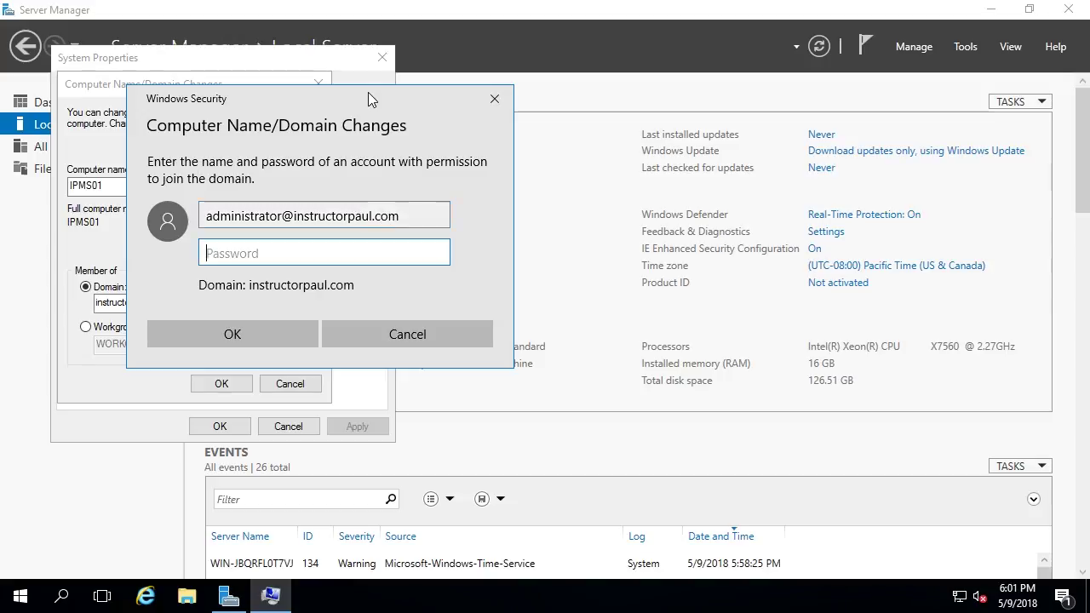
# - Supply the domain password, submit, and acknowledge the welcome and restart-required notices
pyautogui.doubleClick(280, 220)
pyautogui.click(264, 251)
pyautogui.write('••••••')
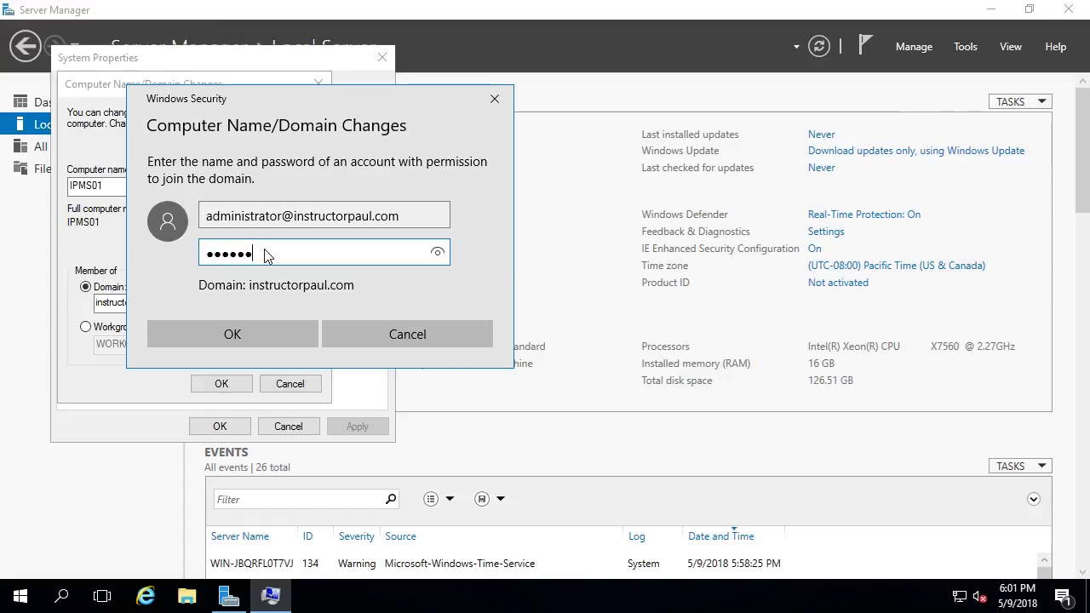
pyautogui.click(230, 334)
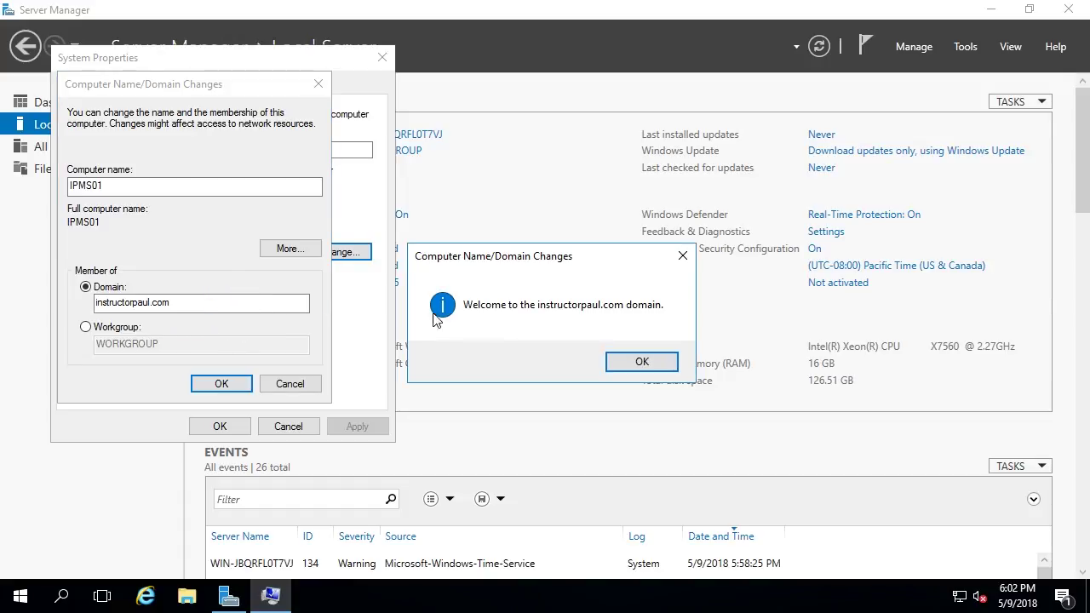
pyautogui.click(654, 361)
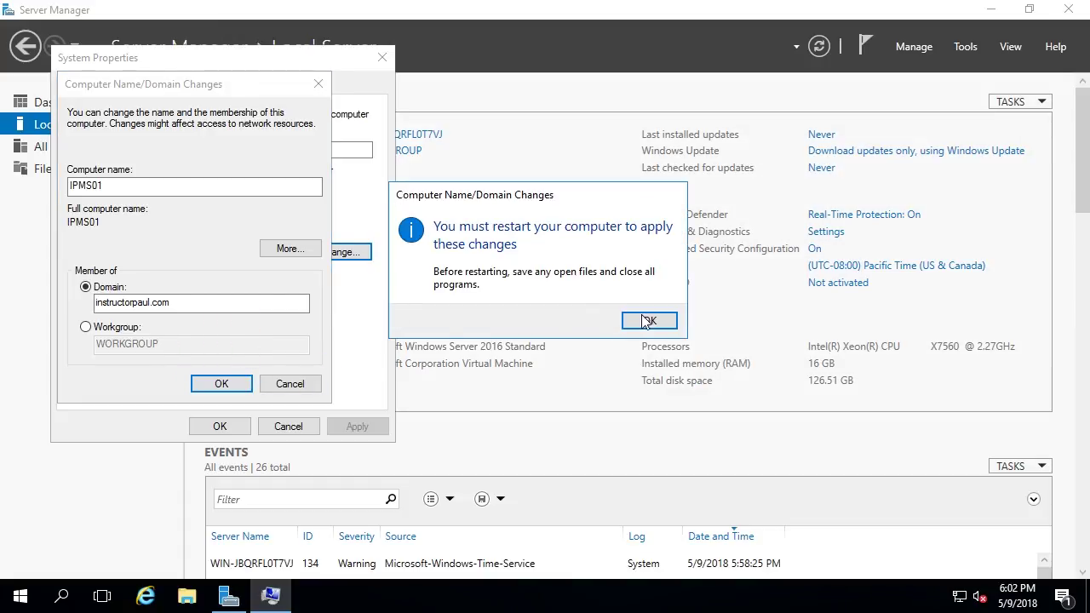
pyautogui.click(648, 321)
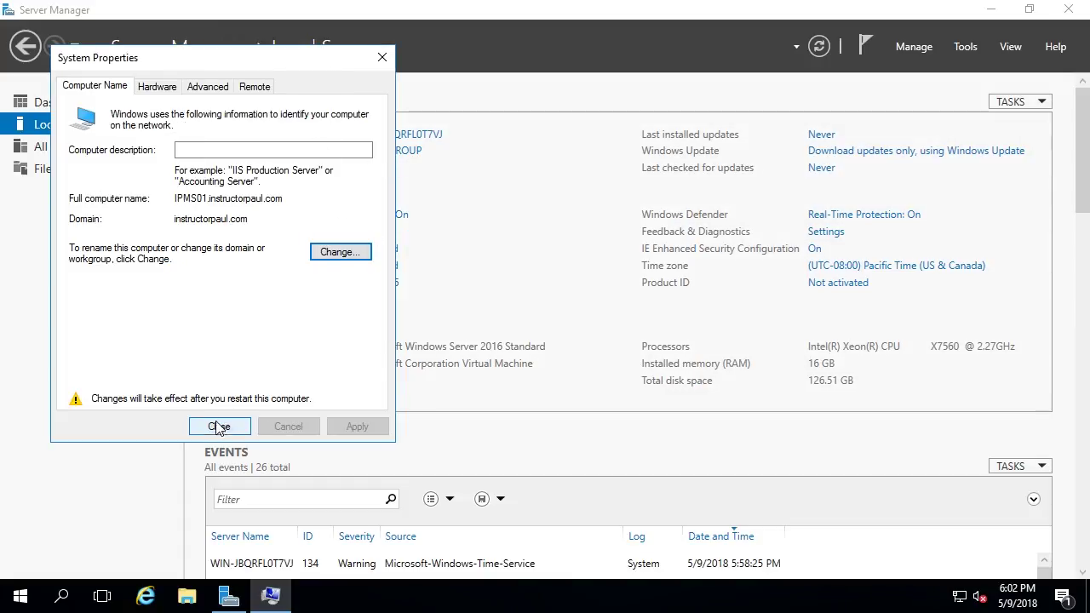
# - Defer the restart until later and select 'Allow remote connections to this computer'
pyautogui.click(209, 426)
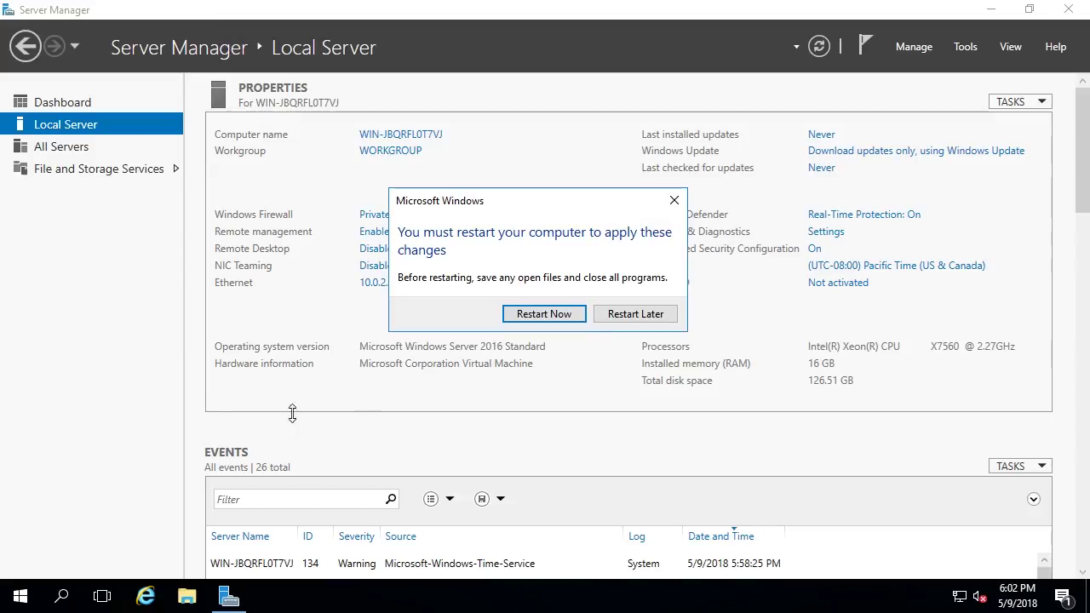
pyautogui.click(627, 315)
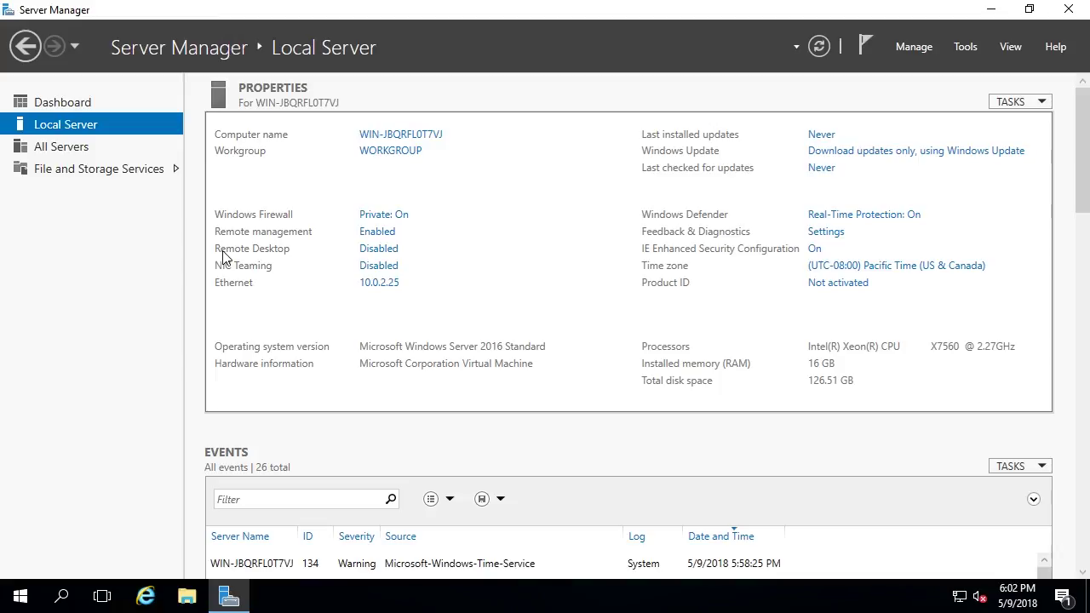
pyautogui.click(372, 258)
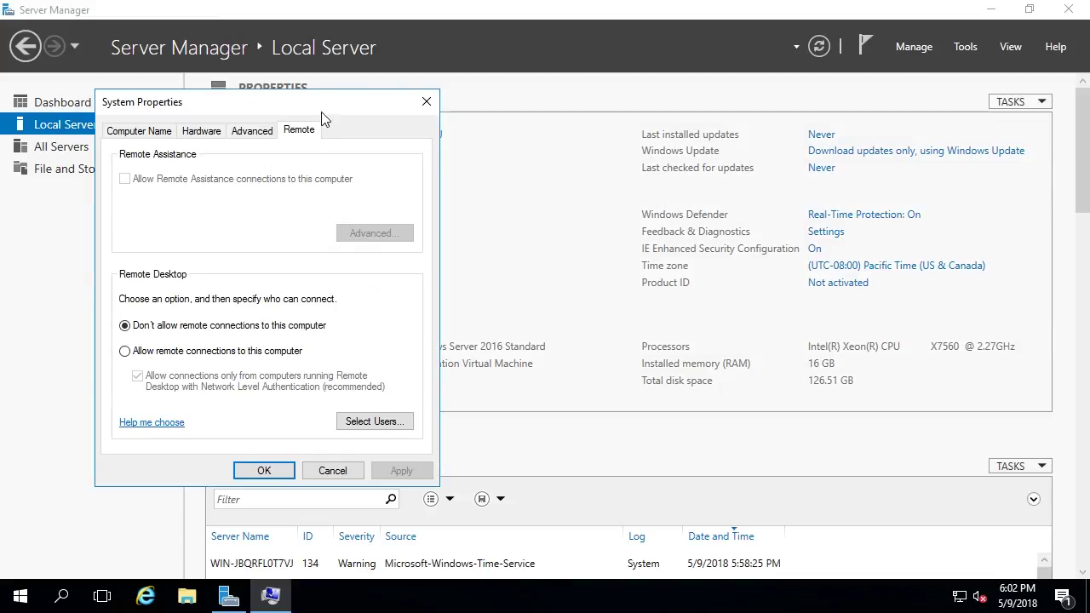
pyautogui.moveTo(327, 101); pyautogui.dragTo(554, 85)
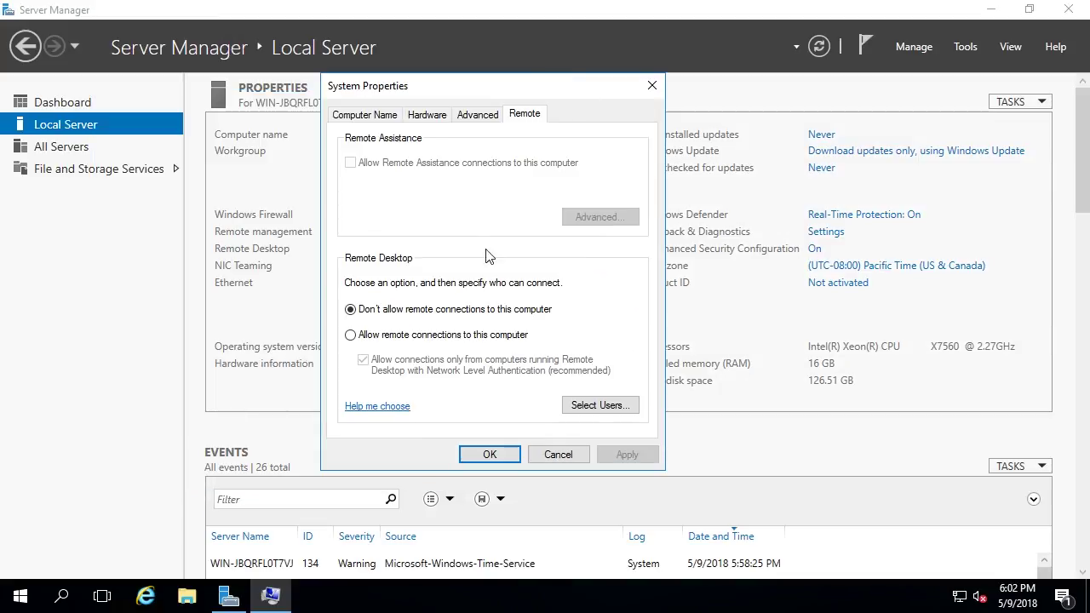
pyautogui.click(371, 334)
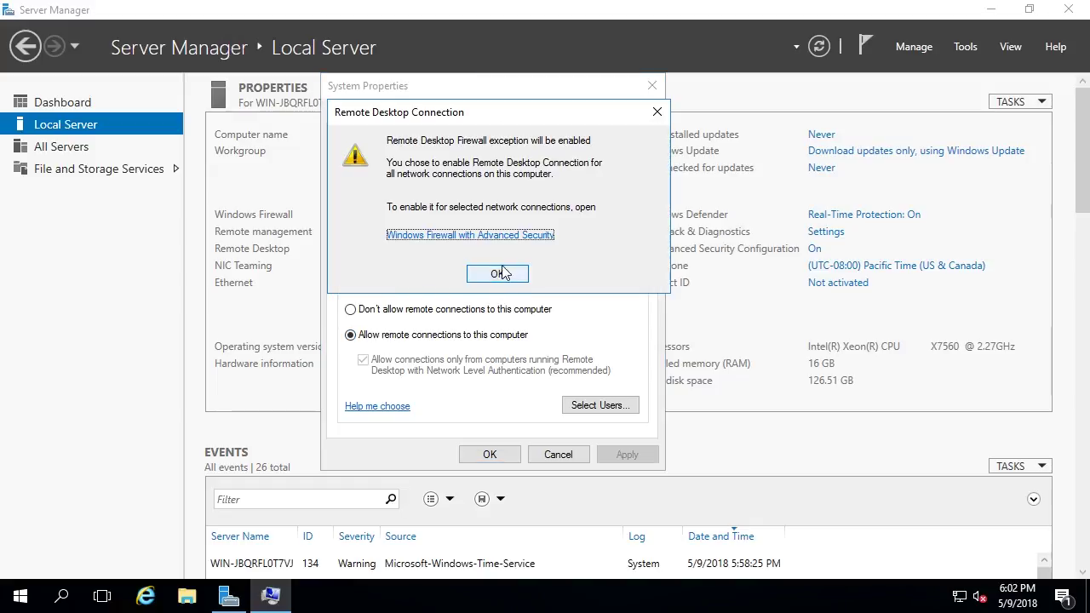
pyautogui.click(413, 239)
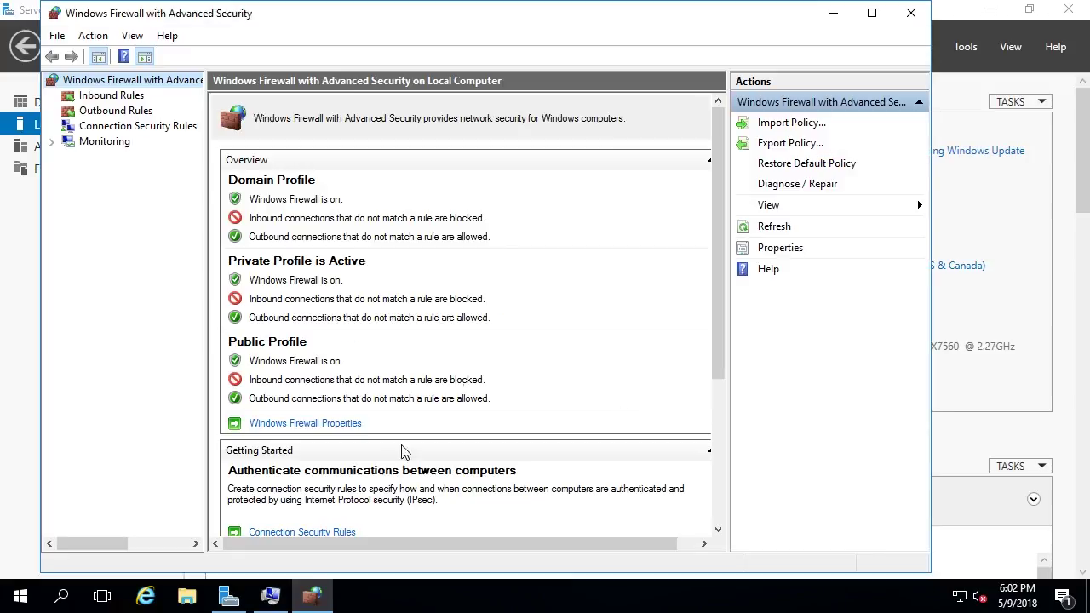
# - Start a new inbound rule in Windows Firewall with Advanced Security
pyautogui.click(271, 596)
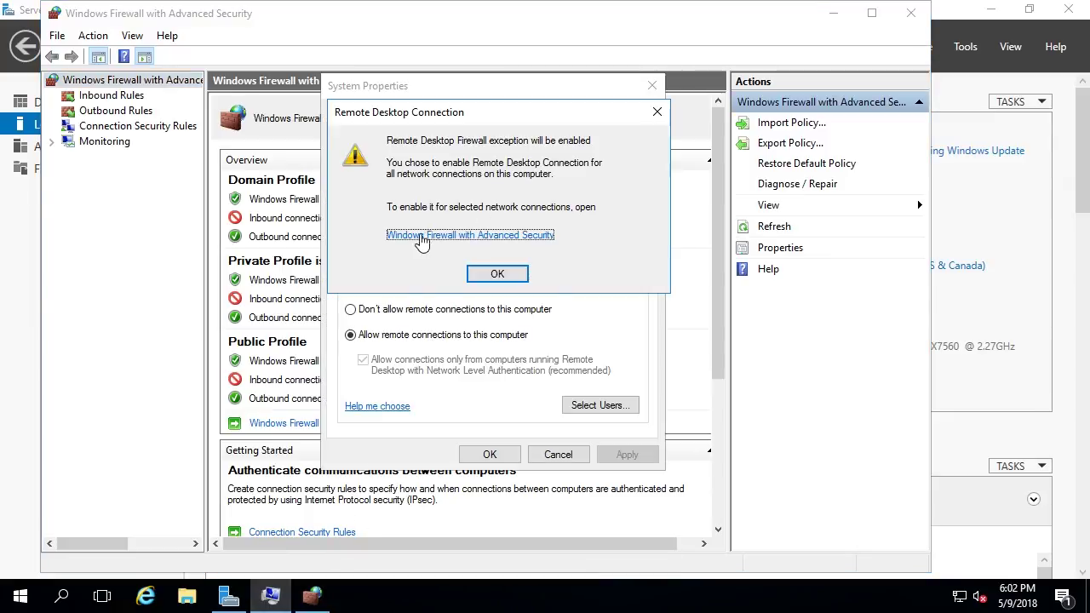
pyautogui.click(121, 226)
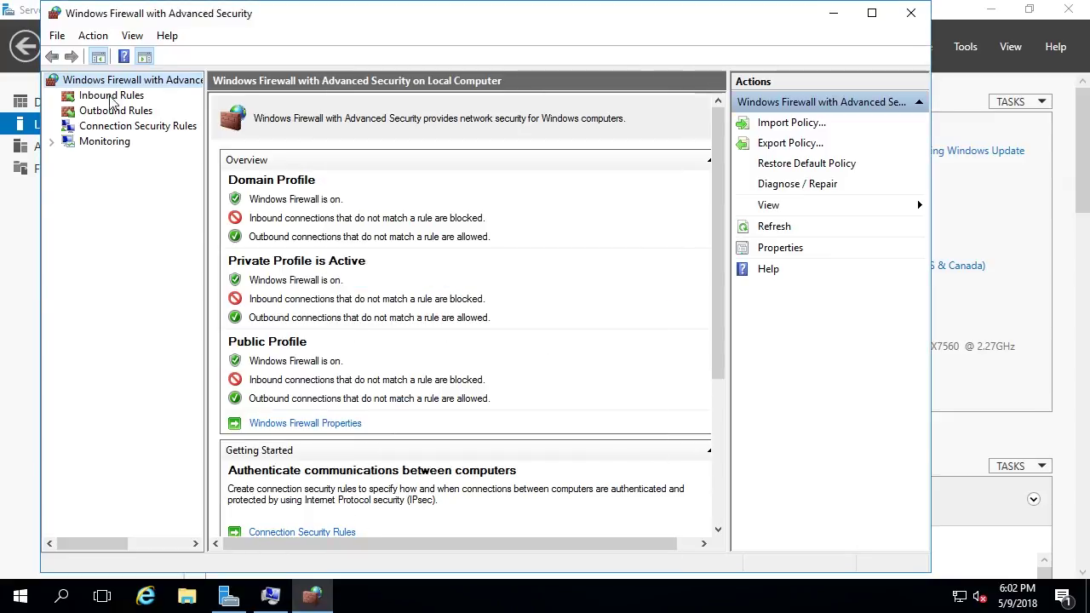
pyautogui.rightClick(111, 97)
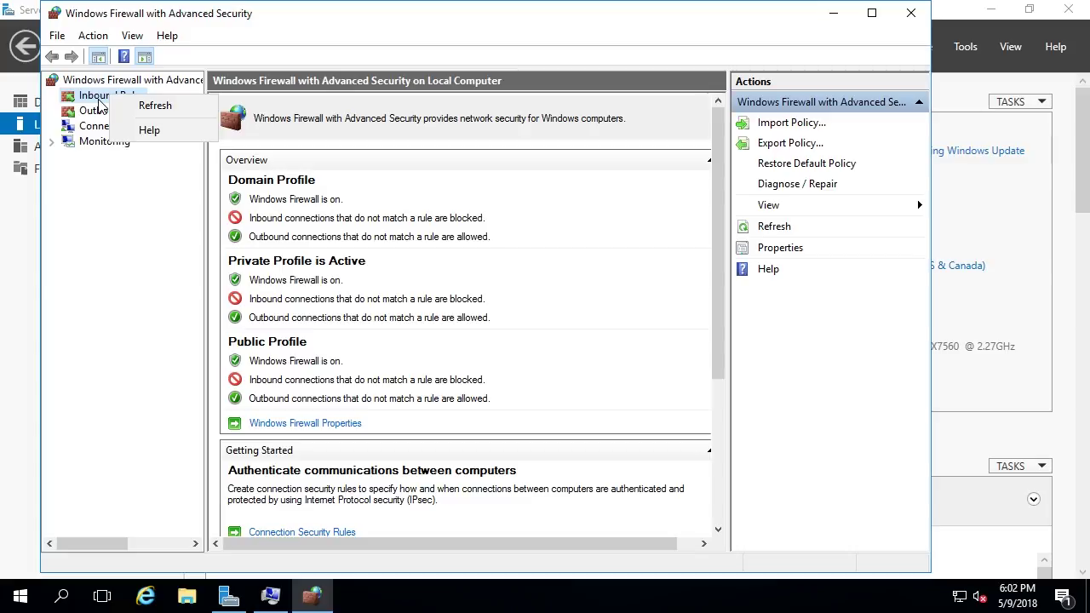
pyautogui.click(104, 96)
pyautogui.rightClick(85, 95)
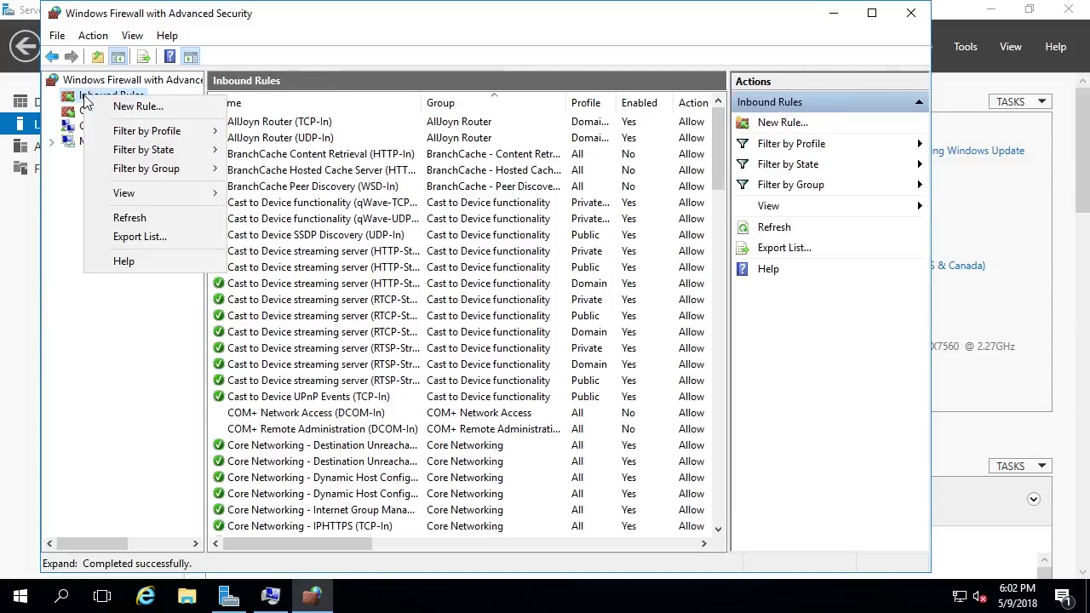
pyautogui.click(139, 106)
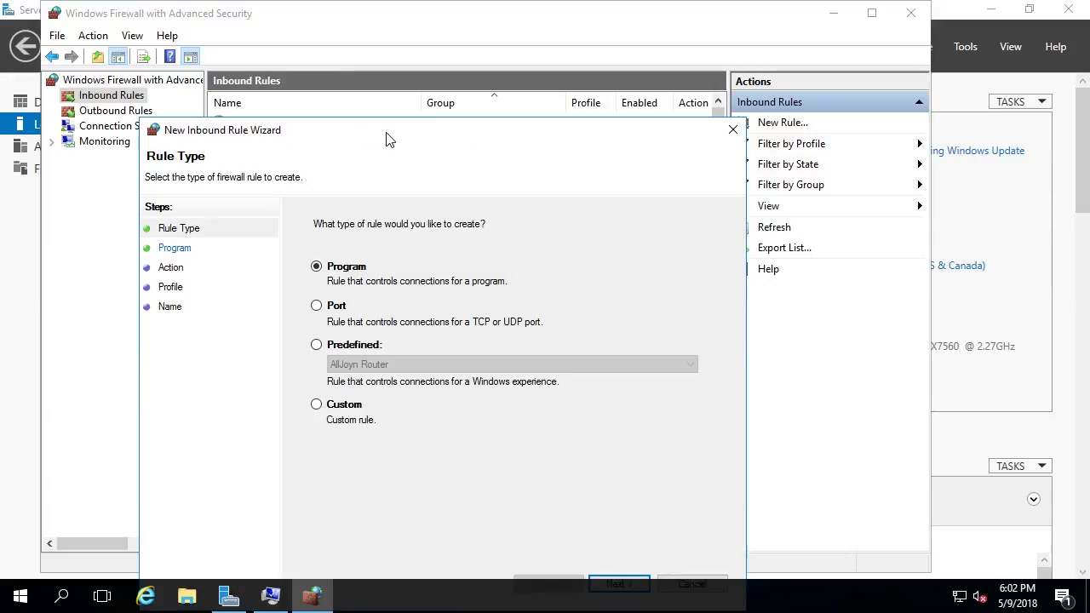
# - Create the predefined Remote Desktop inbound rules with all three checked, allowed, then close the console
pyautogui.click(342, 228)
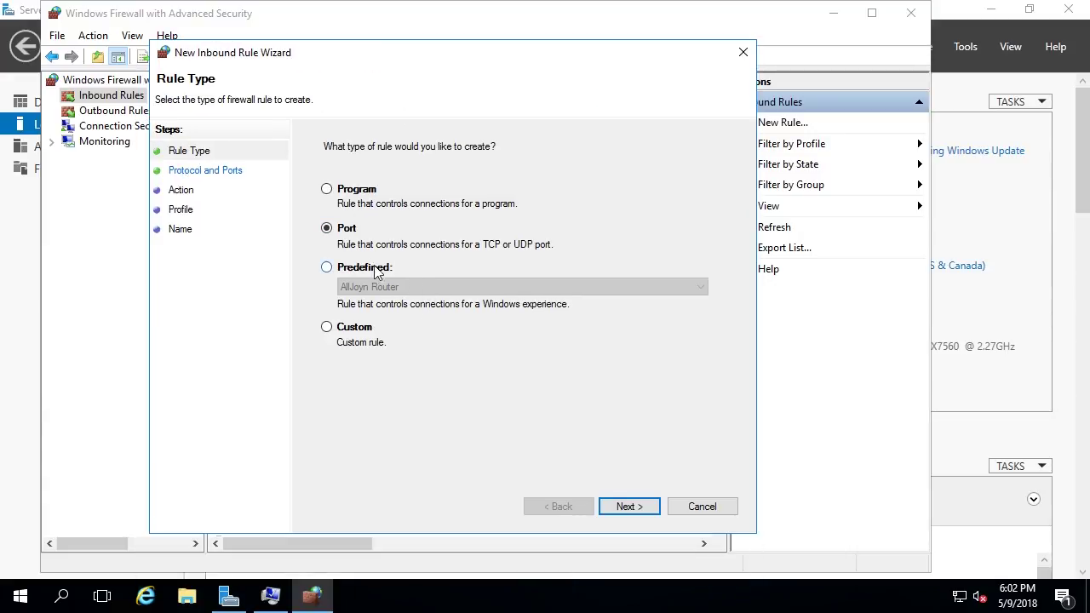
pyautogui.click(367, 271)
pyautogui.click(401, 287)
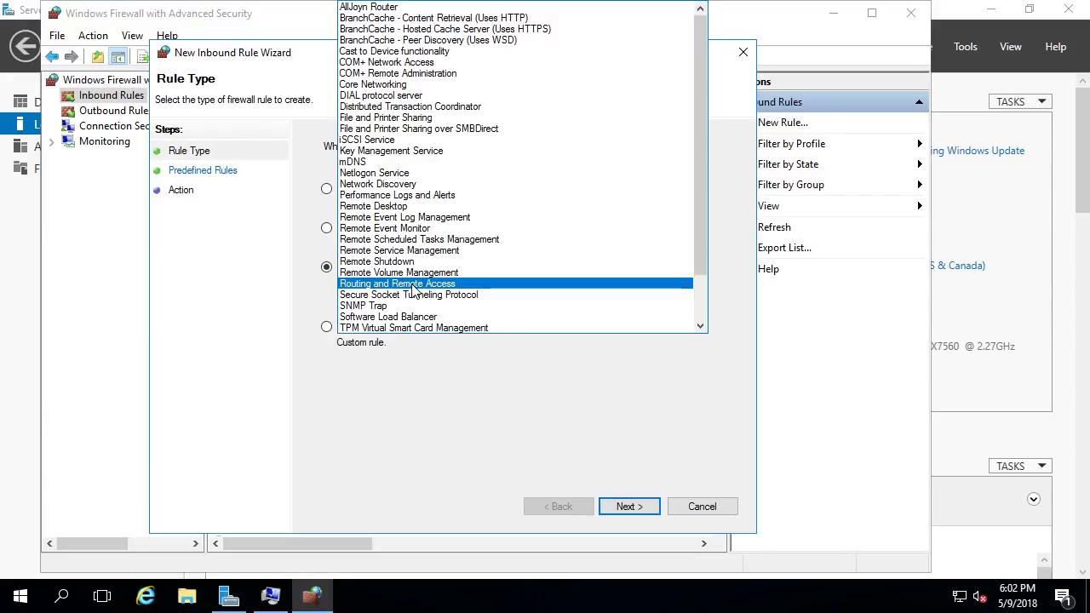
pyautogui.press('r')
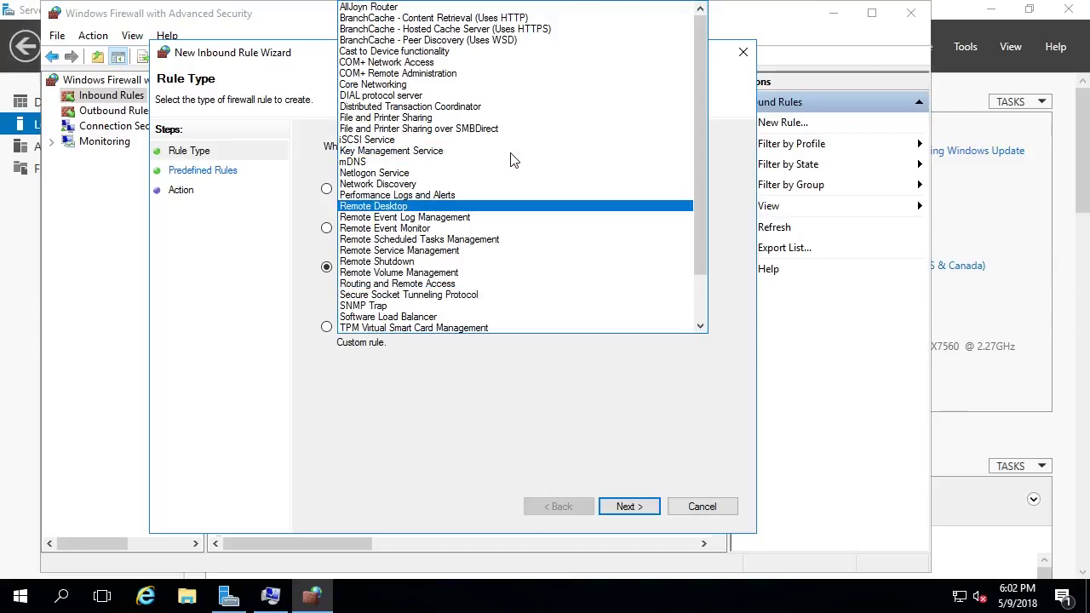
pyautogui.click(478, 210)
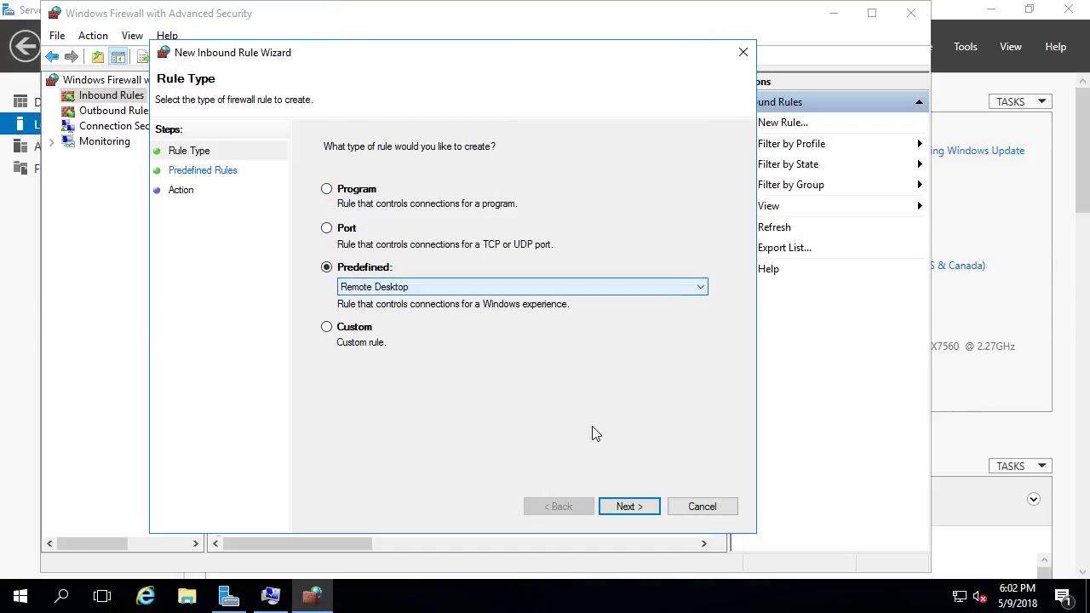
pyautogui.click(641, 509)
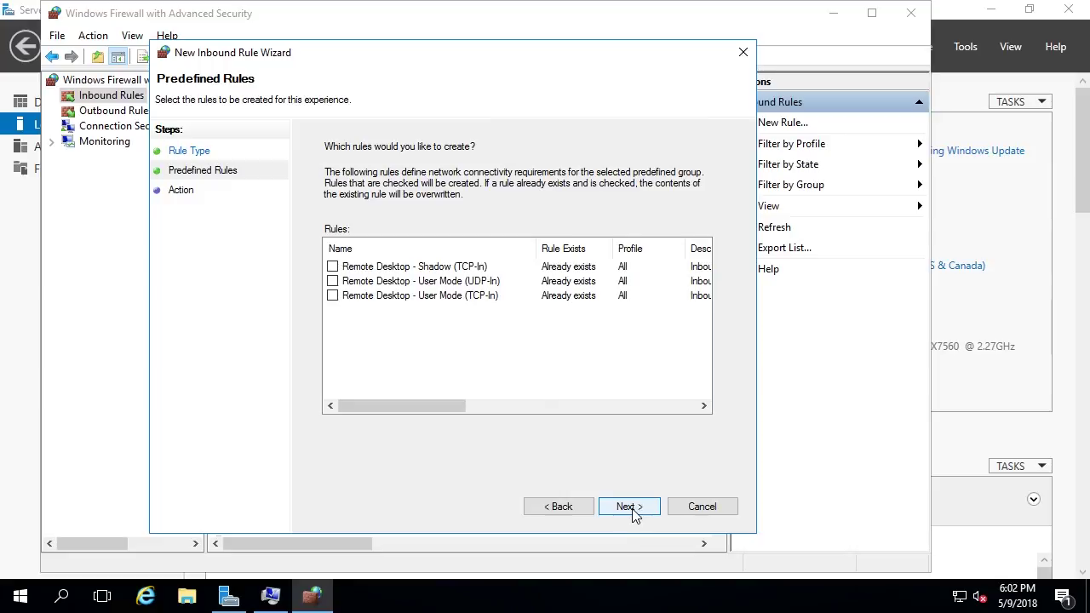
pyautogui.click(332, 266)
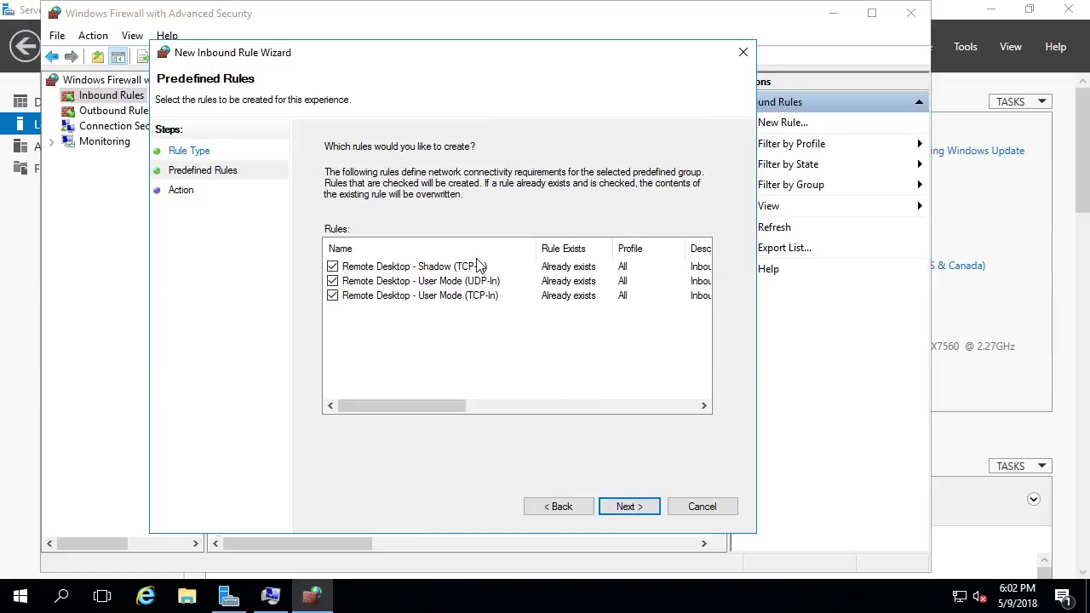
pyautogui.click(628, 507)
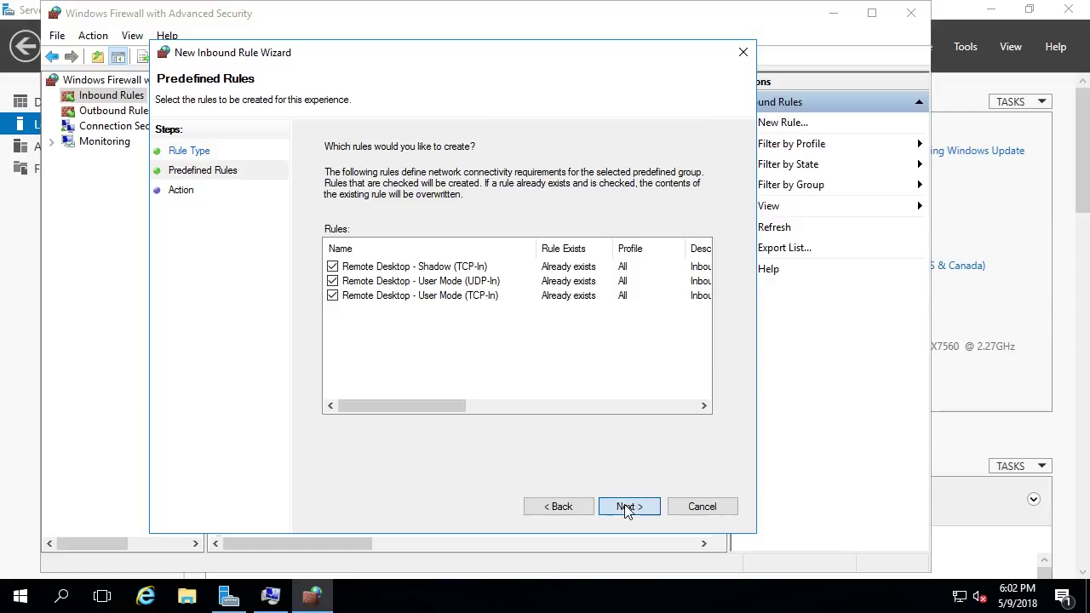
pyautogui.click(629, 505)
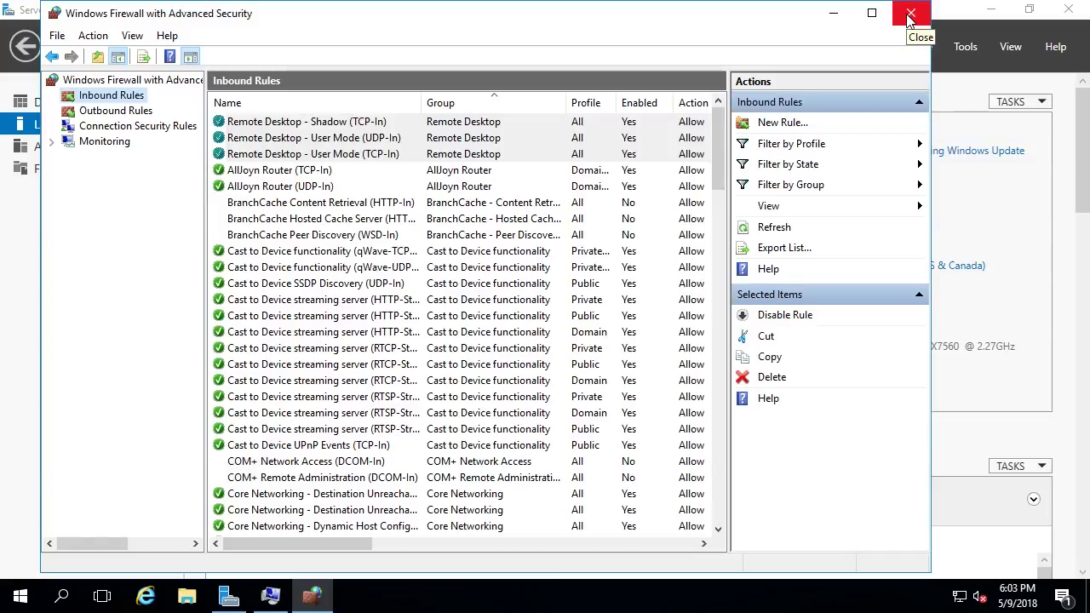
pyautogui.click(910, 14)
# - Confirm the Remote Desktop message and System Properties, then refresh Local Server properties
pyautogui.click(489, 272)
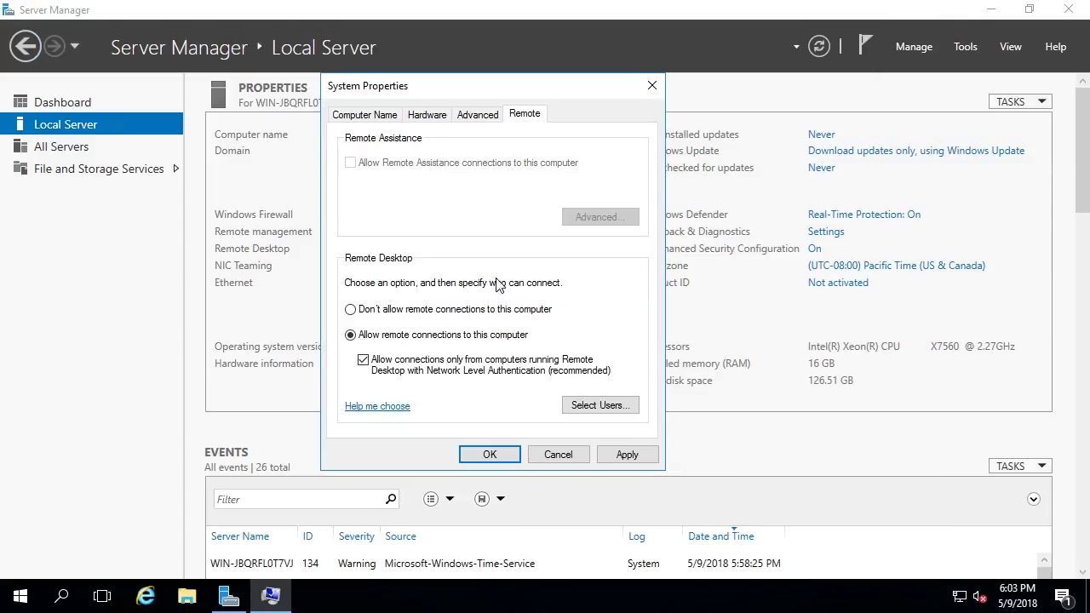
pyautogui.click(484, 455)
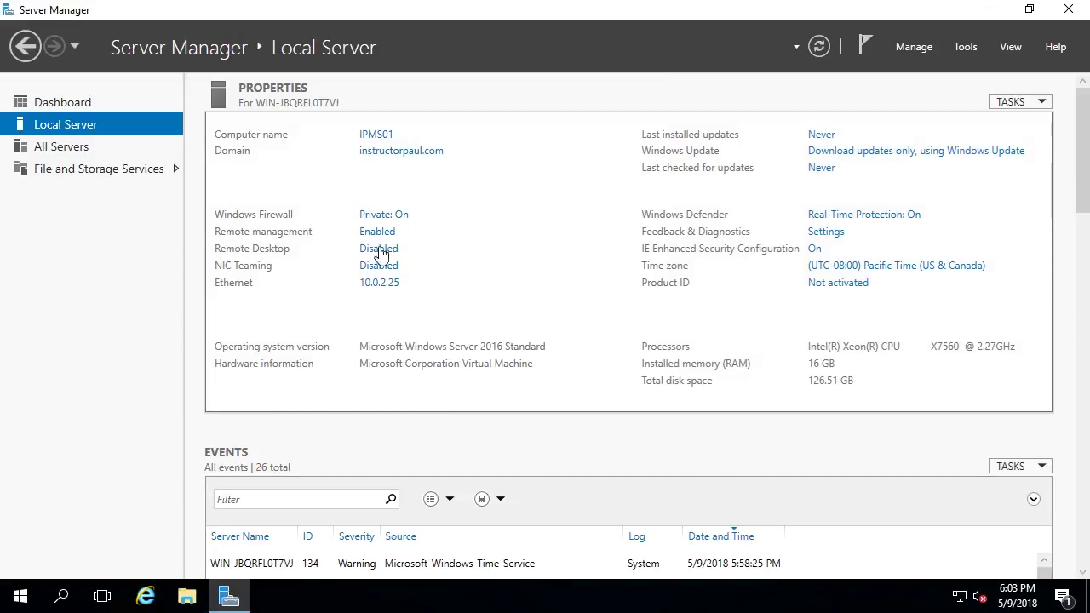
pyautogui.click(819, 47)
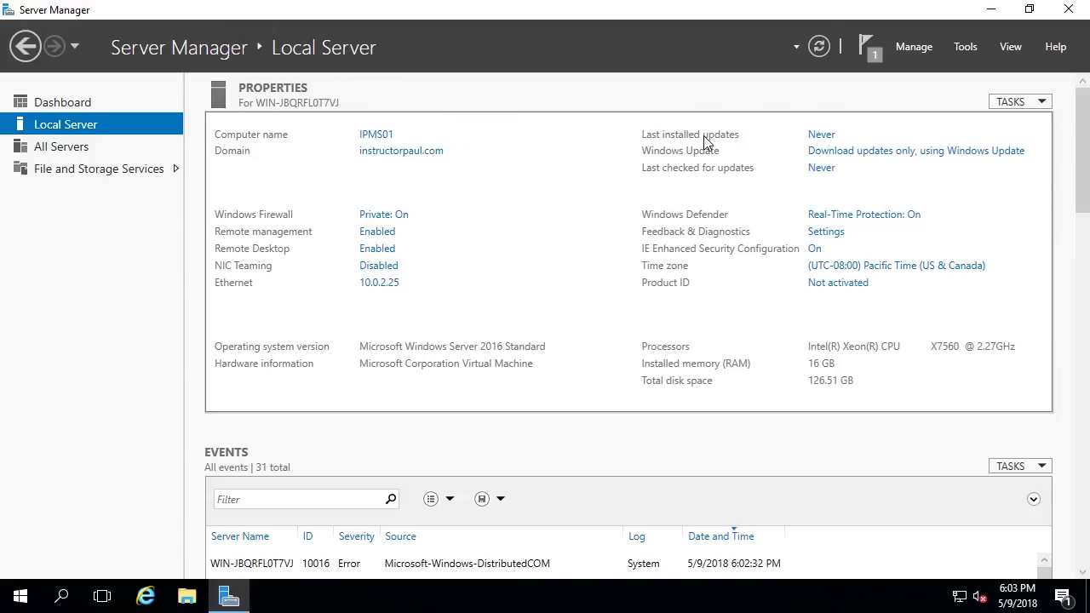
# - Run Check for updates in Windows Update, then go back to Server Manager
pyautogui.click(821, 137)
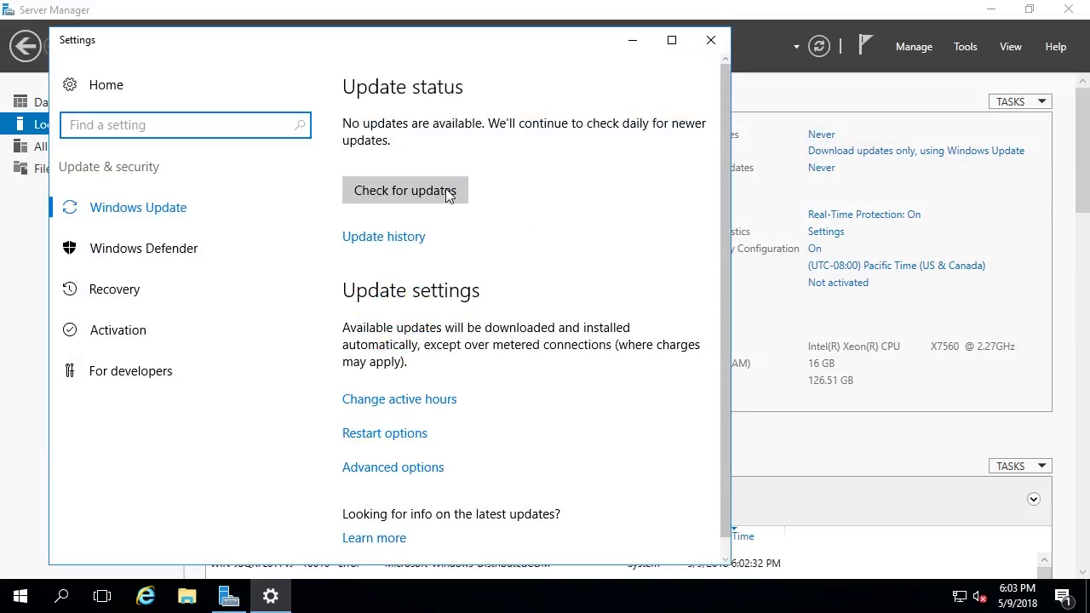
pyautogui.click(449, 195)
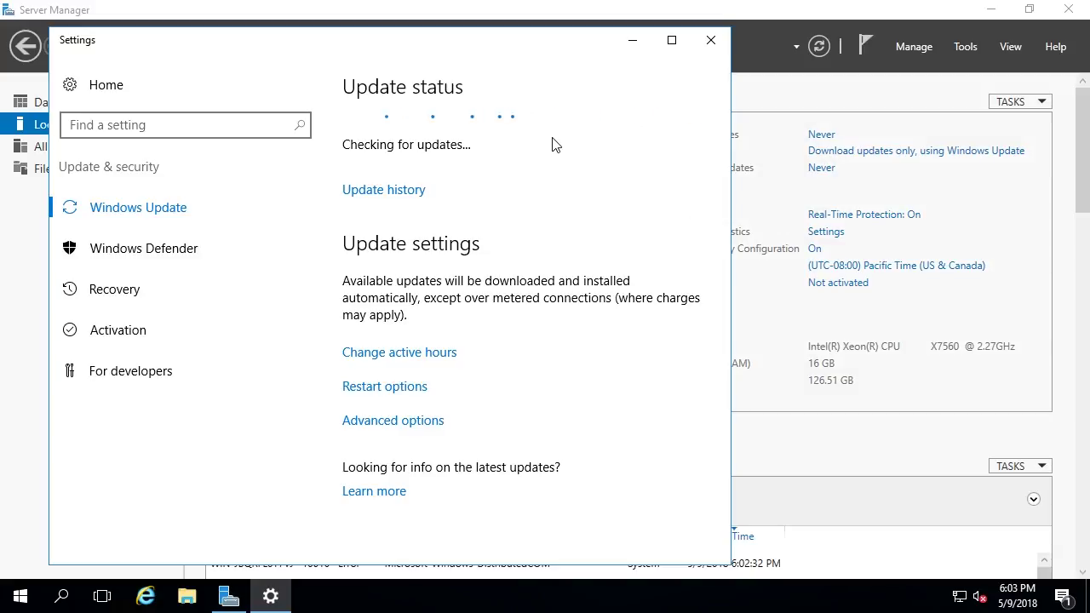
pyautogui.click(758, 192)
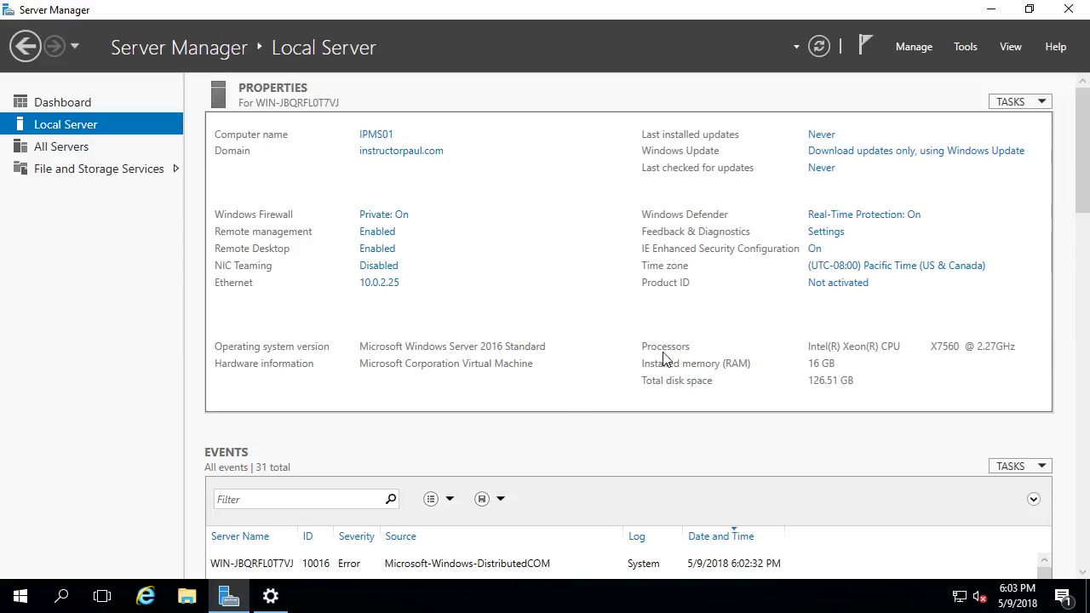
# - Launch Internet Explorer with recommended settings, maximised, and browse to msn.com
pyautogui.click(147, 597)
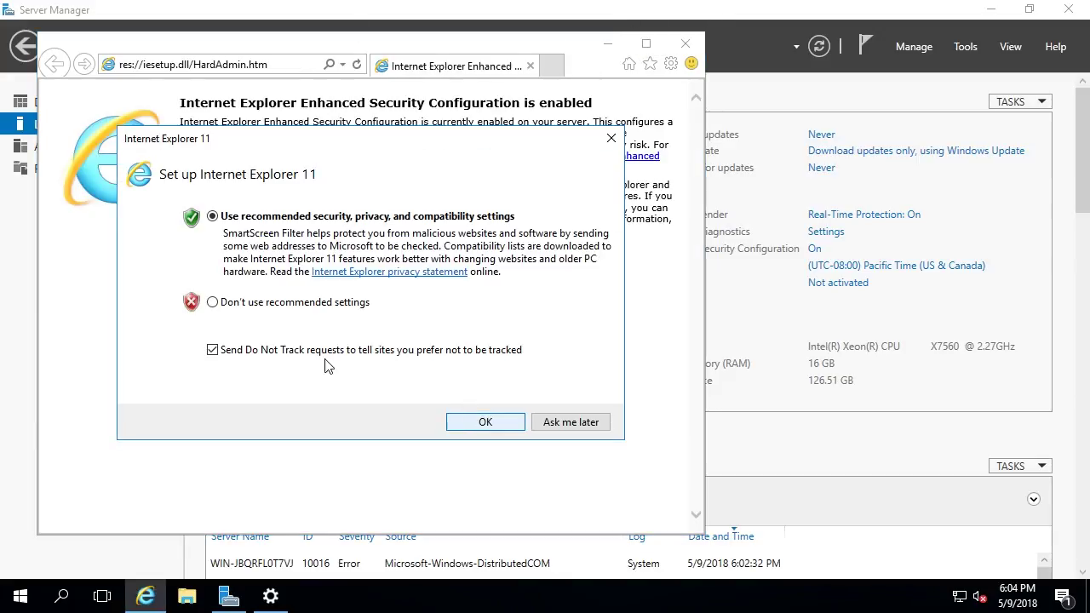
pyautogui.click(465, 420)
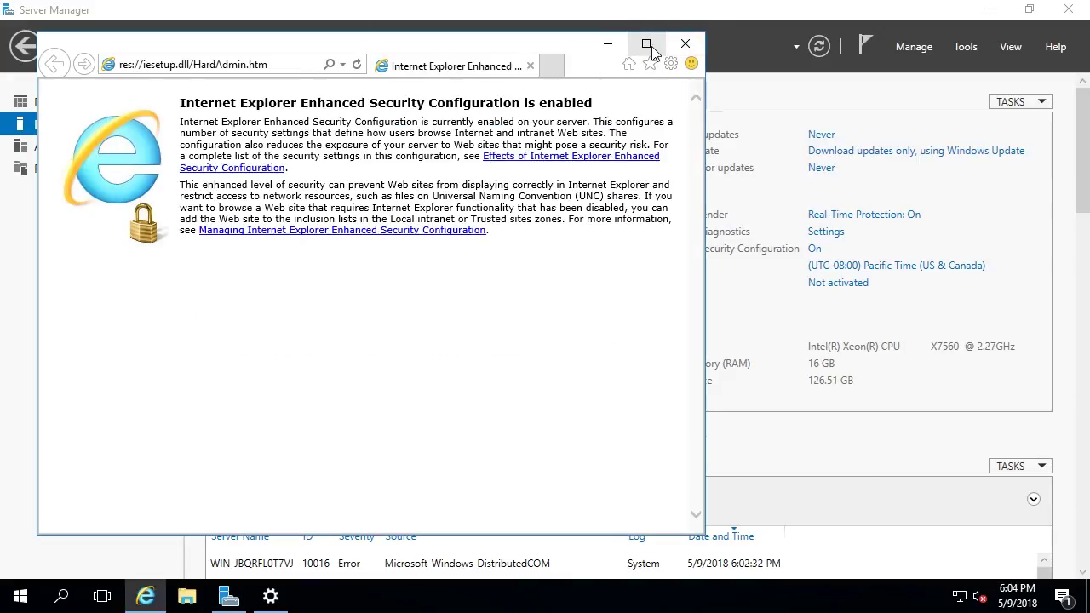
pyautogui.click(647, 44)
pyautogui.click(266, 33)
pyautogui.write('msn.com')
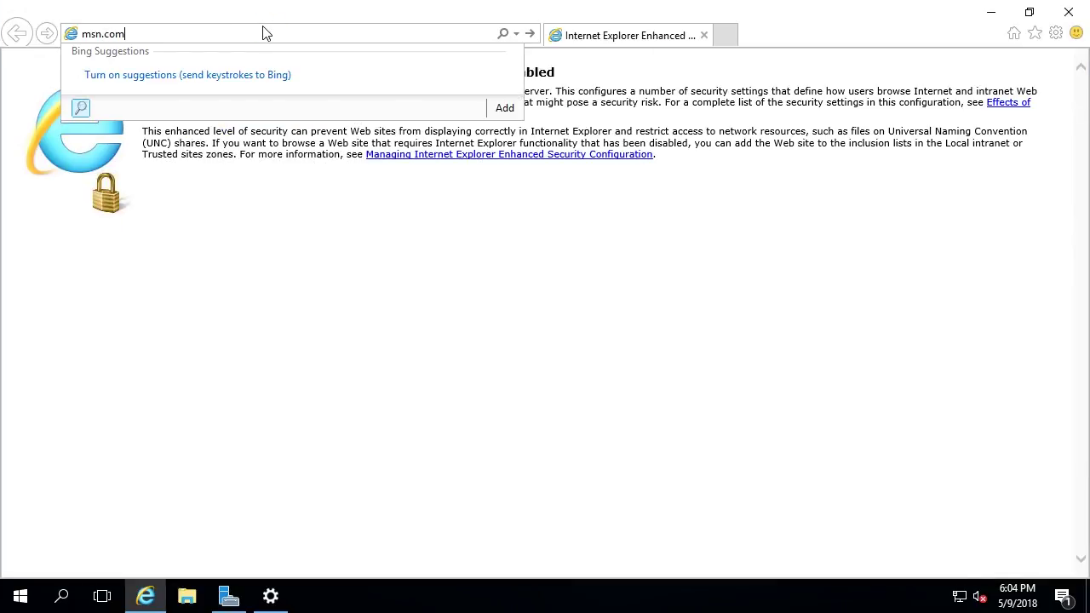
pyautogui.press('Return')
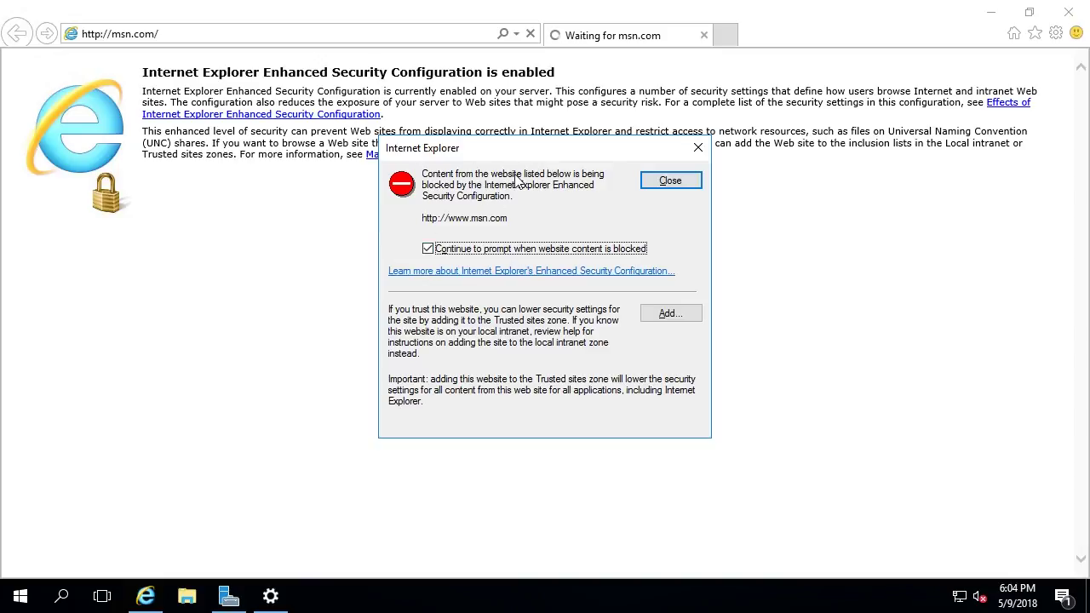
# - Add the blocked msn.com and o.aolcdn.com sites to Trusted sites
pyautogui.click(671, 314)
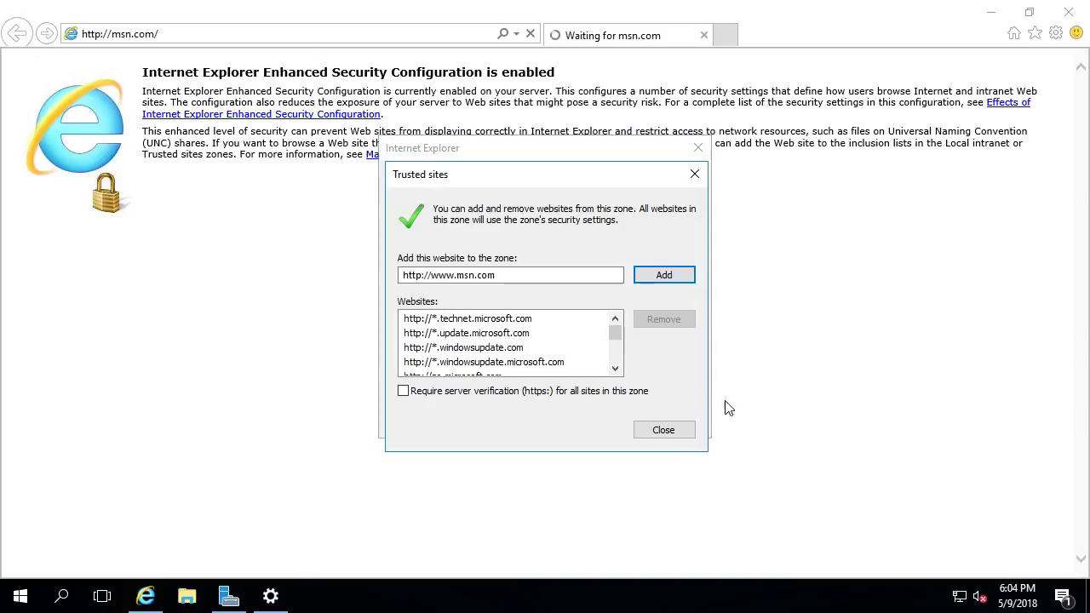
pyautogui.click(650, 273)
pyautogui.click(681, 431)
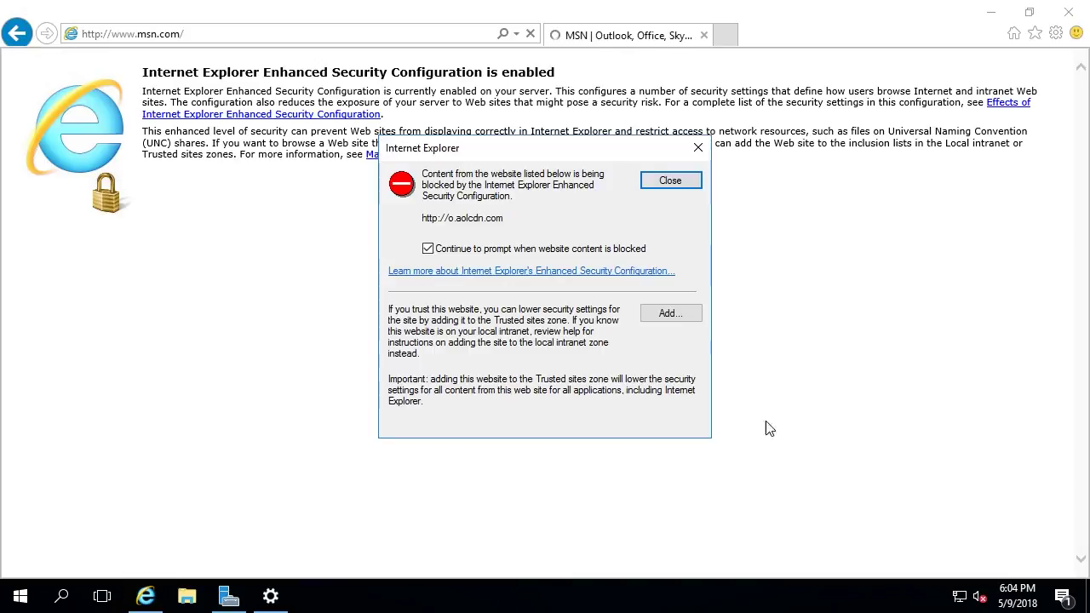
pyautogui.click(682, 314)
pyautogui.click(671, 277)
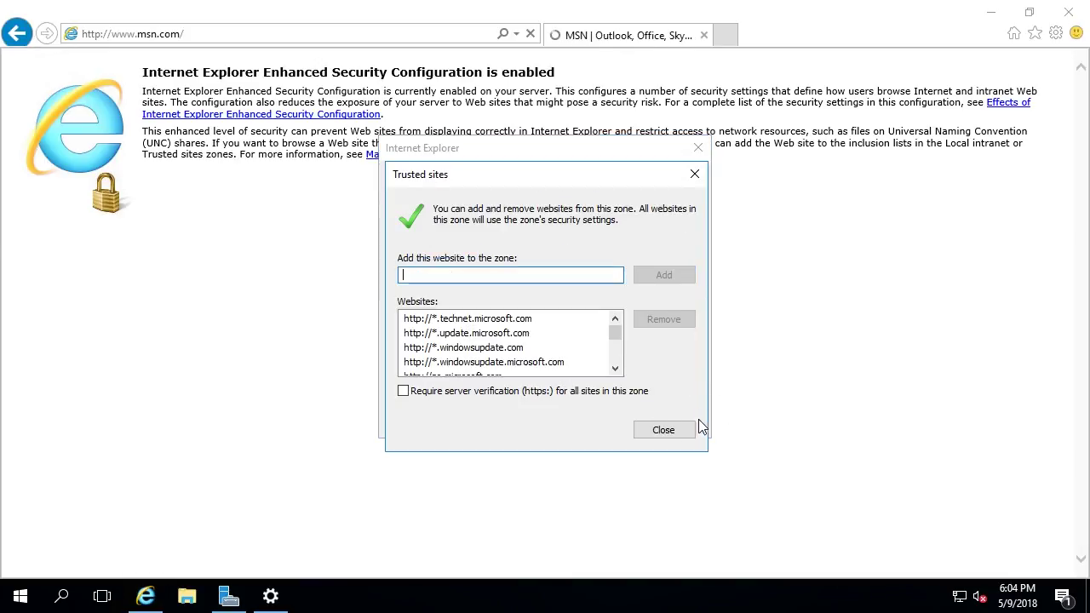
pyautogui.click(686, 430)
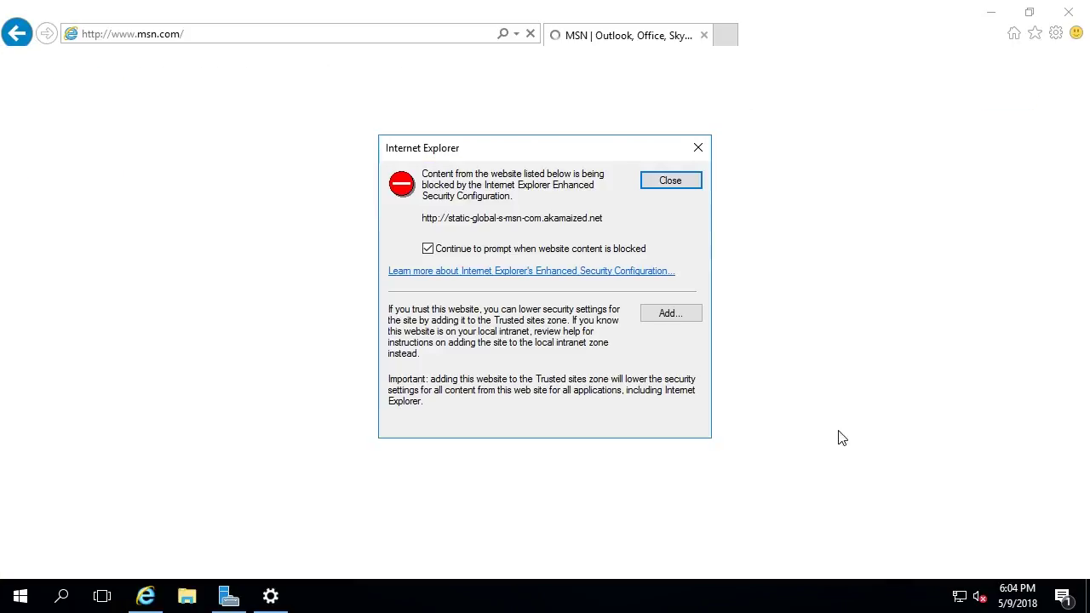
pyautogui.click(699, 147)
pyautogui.press('Escape')
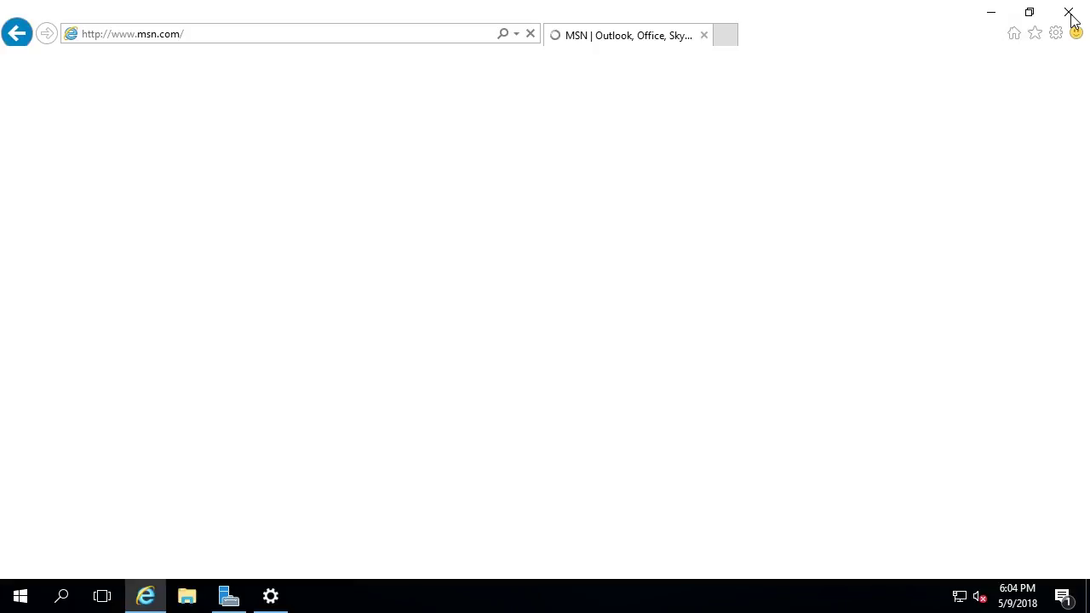
# - Close Internet Explorer and turn IE Enhanced Security Configuration off for Administrators
pyautogui.click(1069, 14)
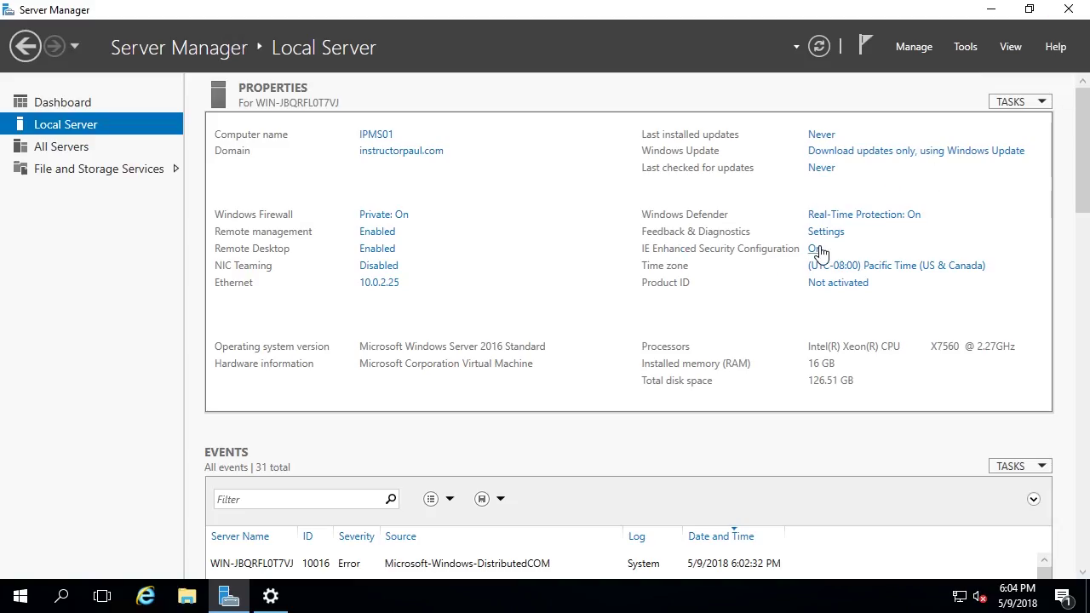
pyautogui.click(815, 249)
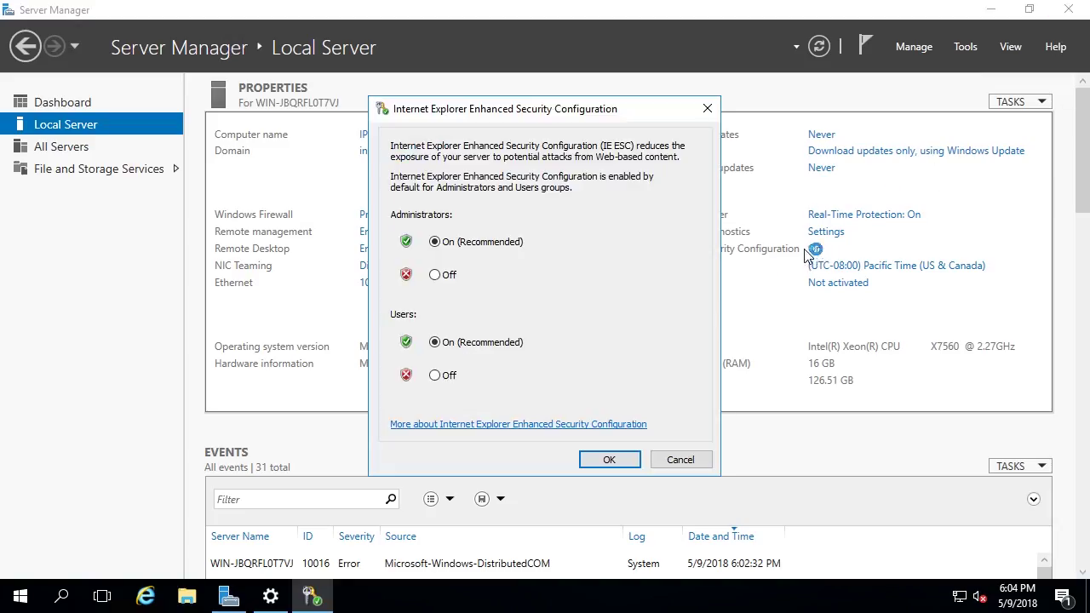
pyautogui.click(445, 274)
pyautogui.click(608, 461)
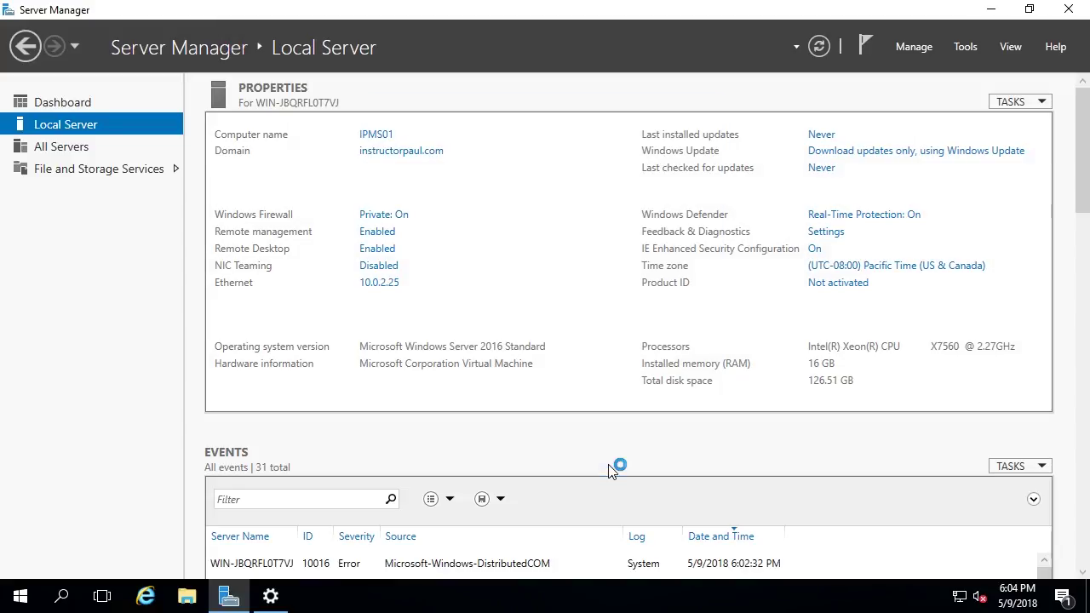
pyautogui.click(146, 596)
pyautogui.click(248, 35)
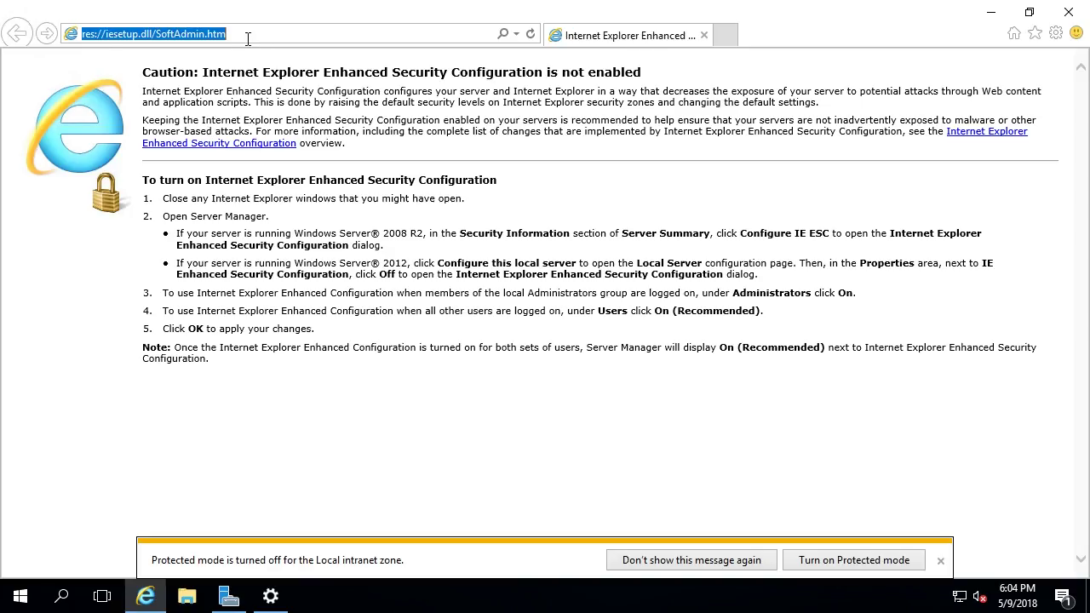
pyautogui.write('www')
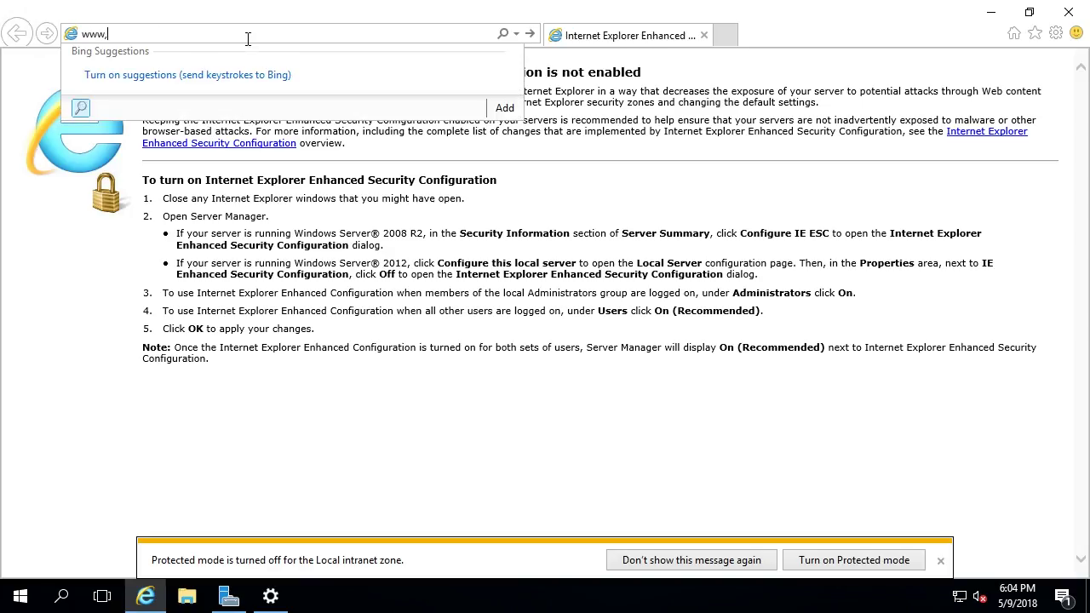
pyautogui.write('.msn.com/')
pyautogui.press('Return')
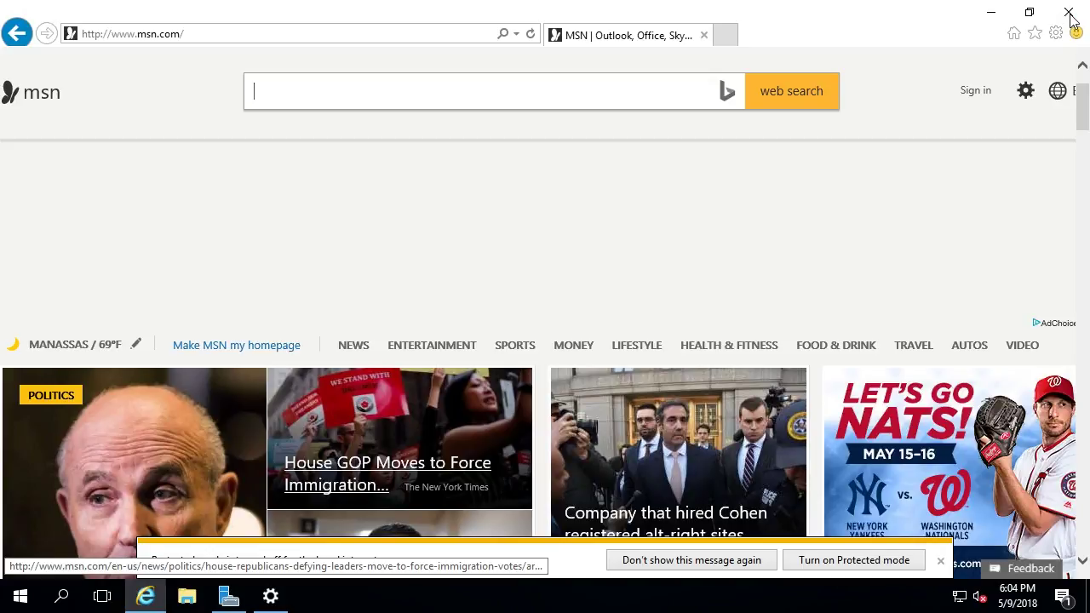
pyautogui.scroll(-5, 333, 571)
pyautogui.click(236, 602)
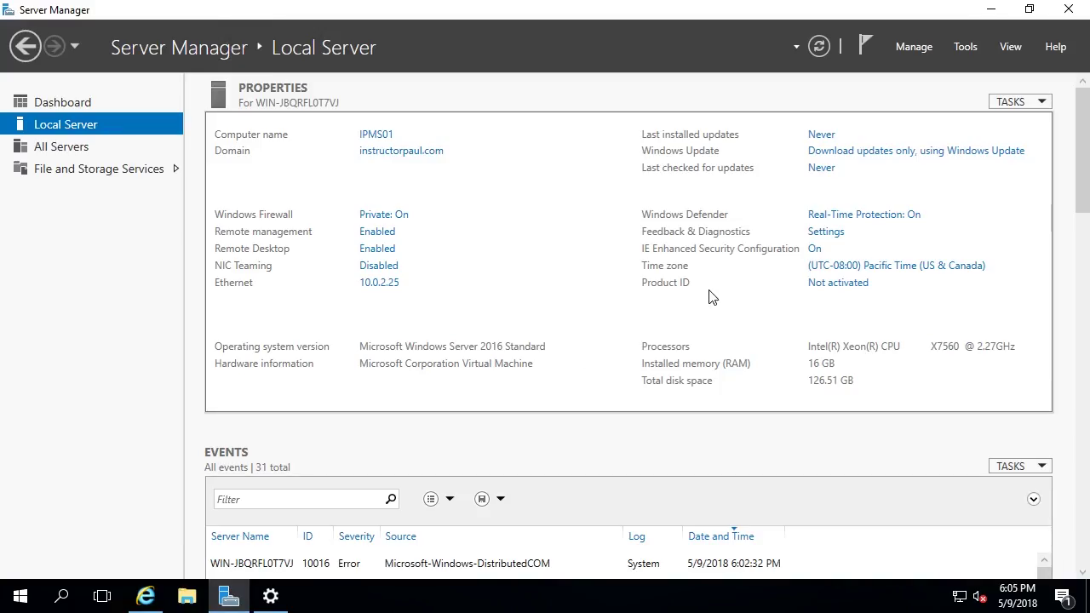
# - Return to the Windows Update settings page from the taskbar
pyautogui.click(271, 596)
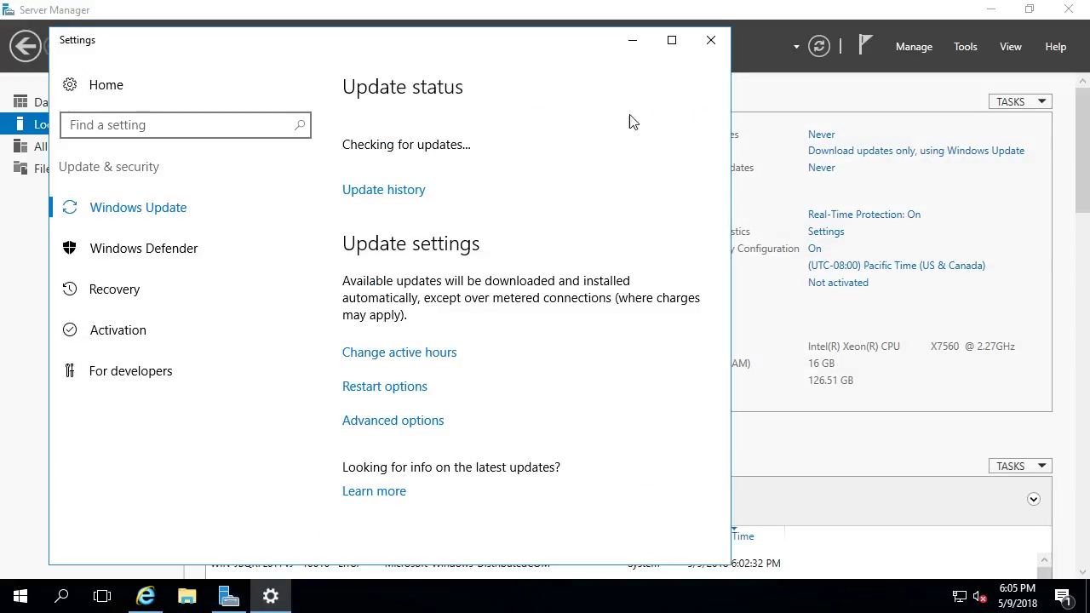